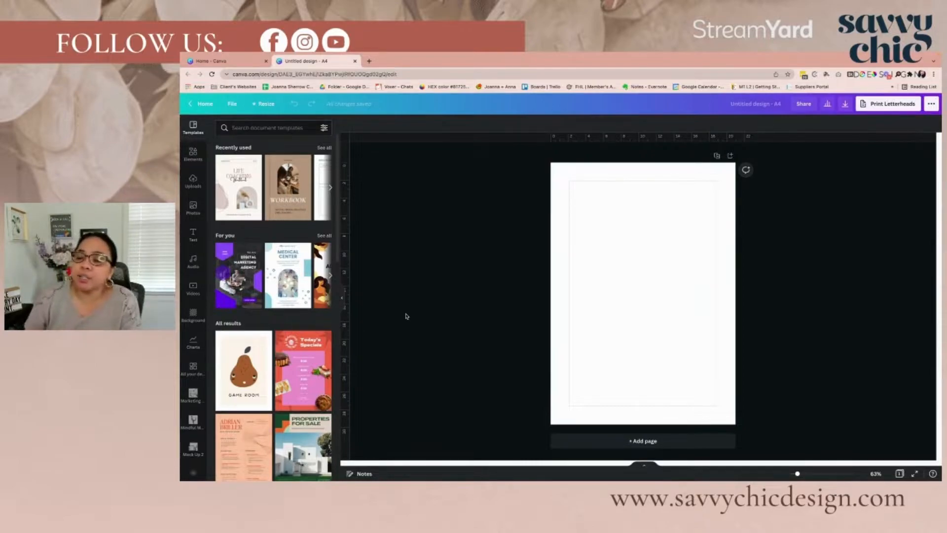
Add a straight line to the blank page and stretch it across the upper part between the side margins
{"action": "left_click", "coordinate": [676, 229]}
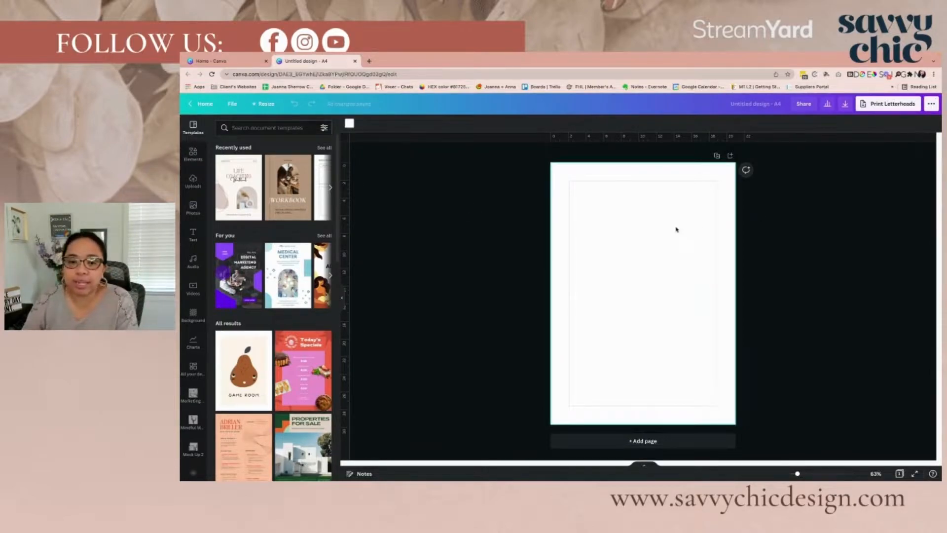
{"action": "left_click", "coordinate": [189, 162]}
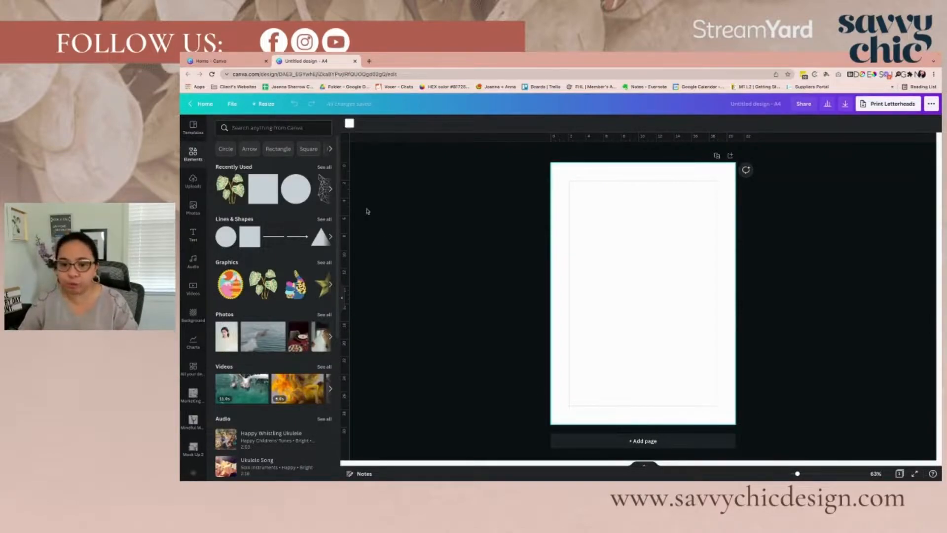
{"action": "left_click", "coordinate": [275, 238]}
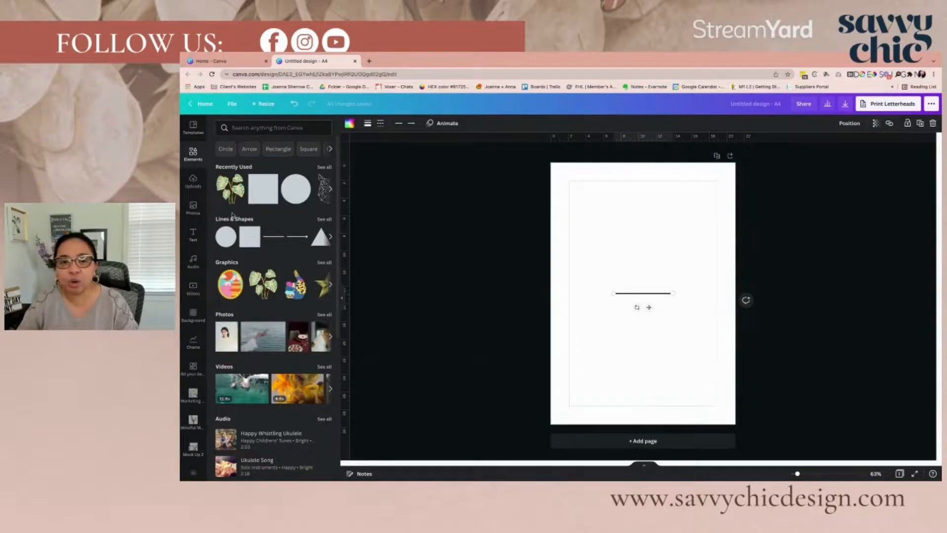
{"action": "left_click_drag", "start_coordinate": [649, 308], "coordinate": [723, 208]}
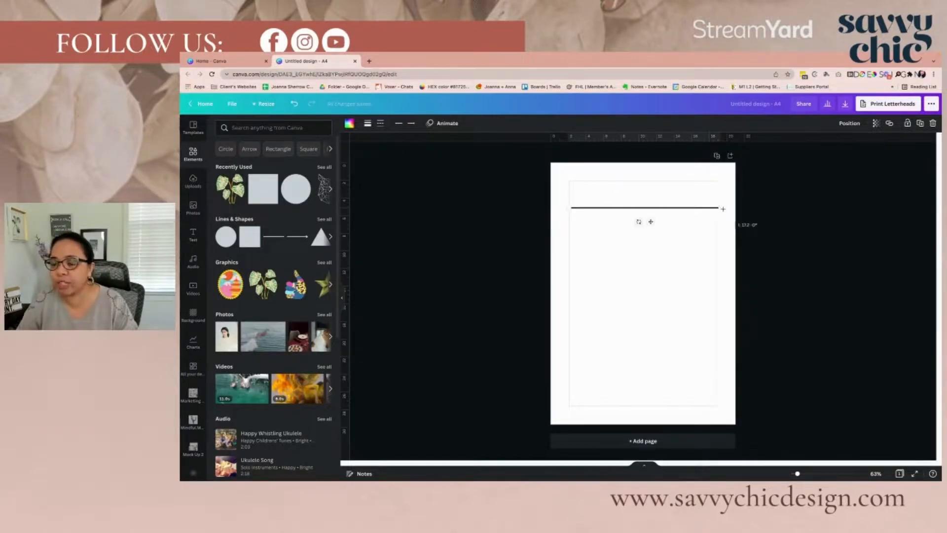
Try to thin the line across the page by setting its line weight to 2
{"action": "left_click", "coordinate": [368, 124]}
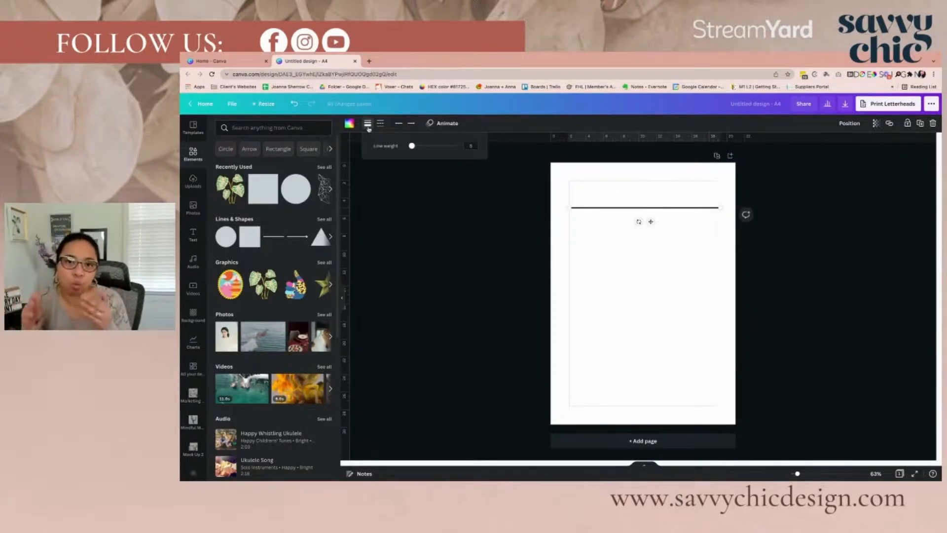
{"action": "left_click", "coordinate": [471, 146]}
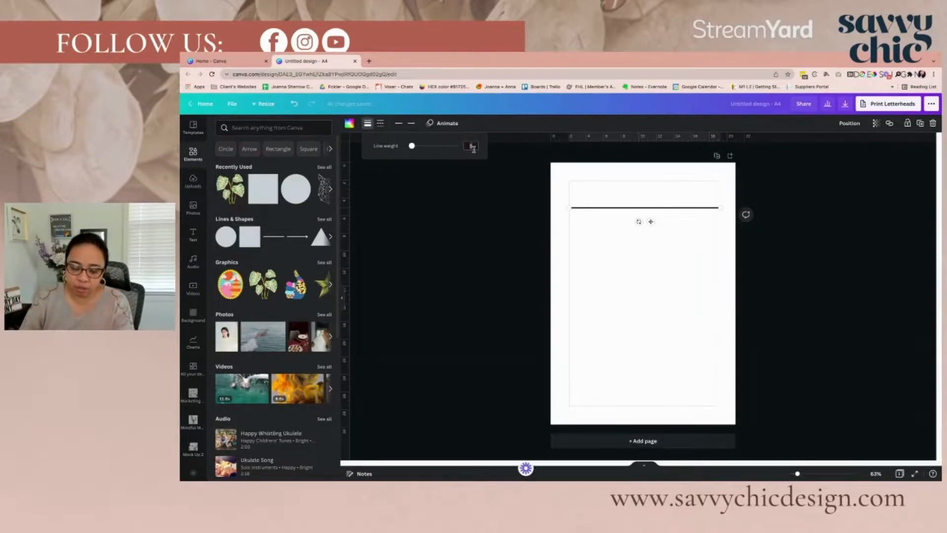
{"action": "left_click_drag", "start_coordinate": [797, 474], "coordinate": [803, 475]}
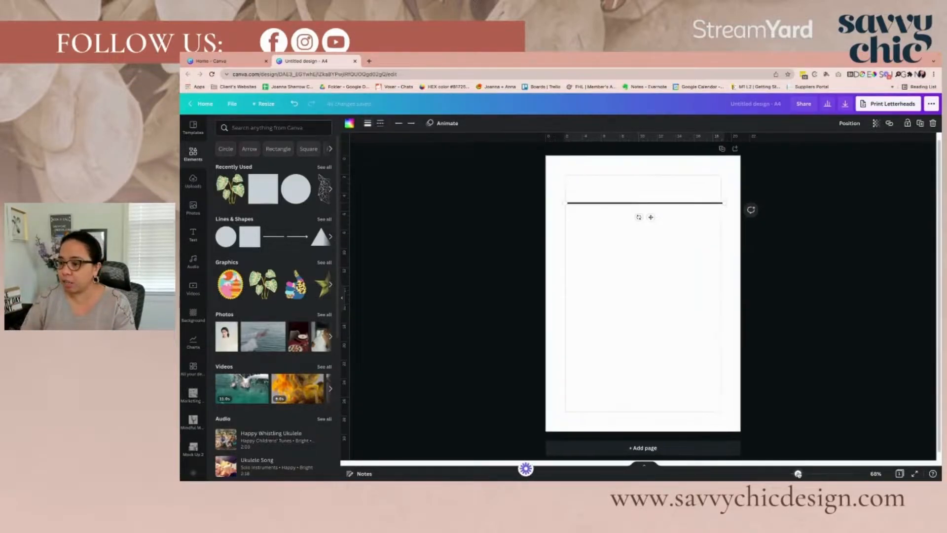
{"action": "scroll", "coordinate": [743, 331], "scroll_direction": "up", "scroll_amount": 1}
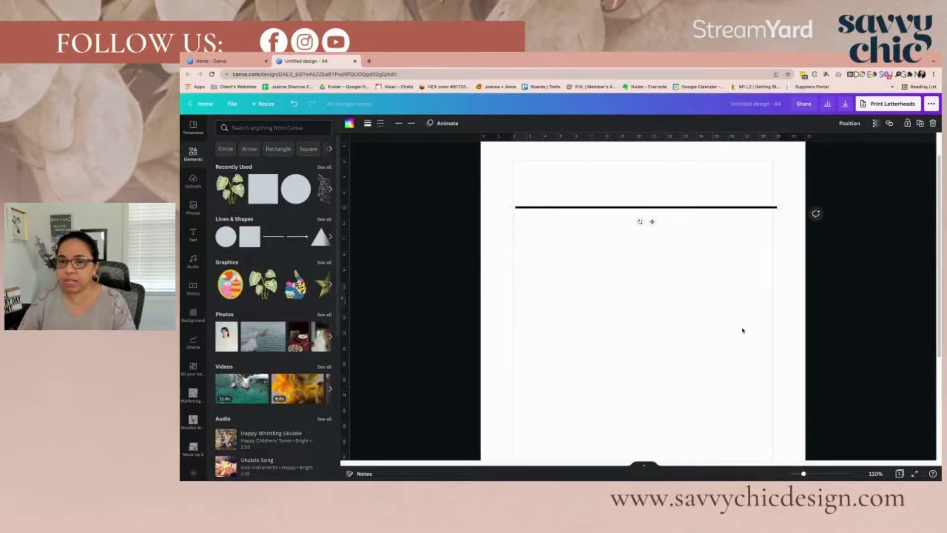
{"action": "left_click", "coordinate": [368, 123]}
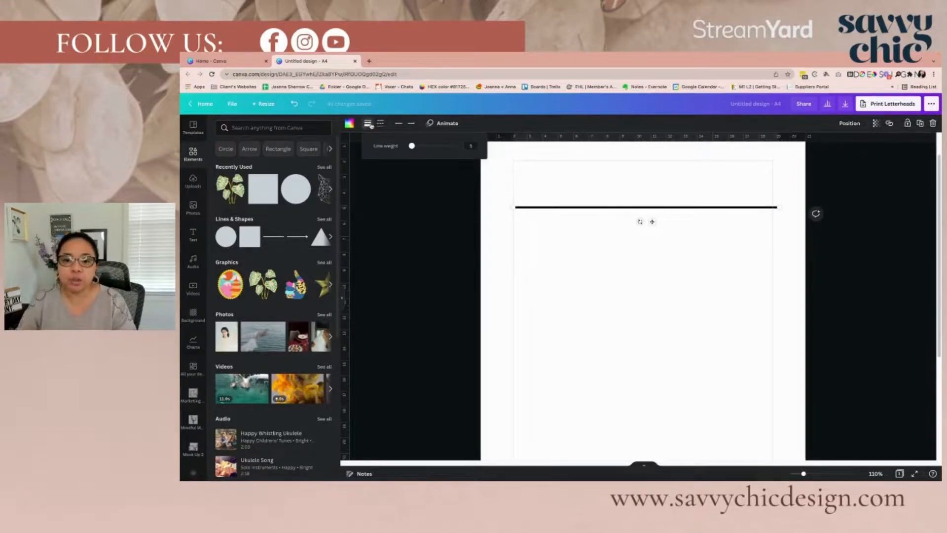
{"action": "left_click", "coordinate": [472, 146]}
{"action": "type", "text": "6"}
{"action": "left_click", "coordinate": [476, 147]}
{"action": "key", "text": "BackSpace"}
{"action": "type", "text": "3"}
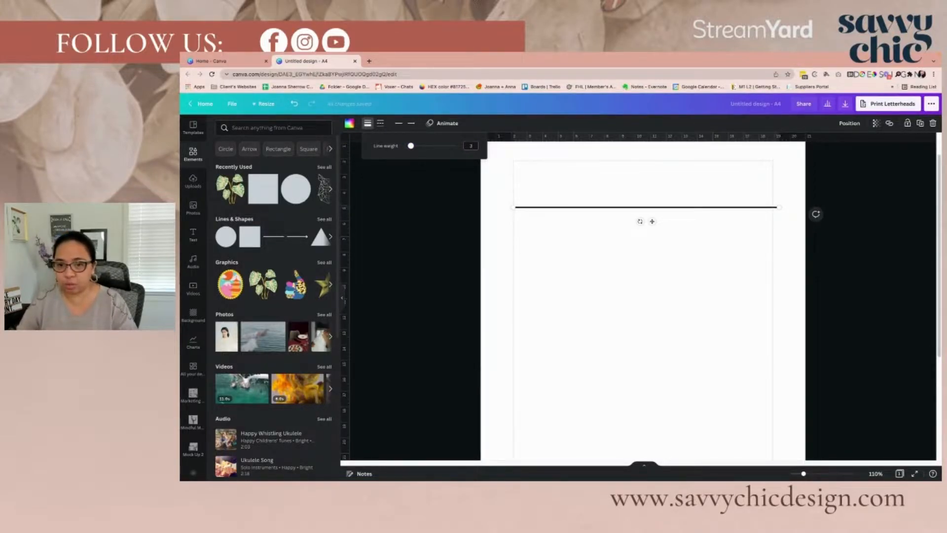
{"action": "key", "text": "BackSpace"}
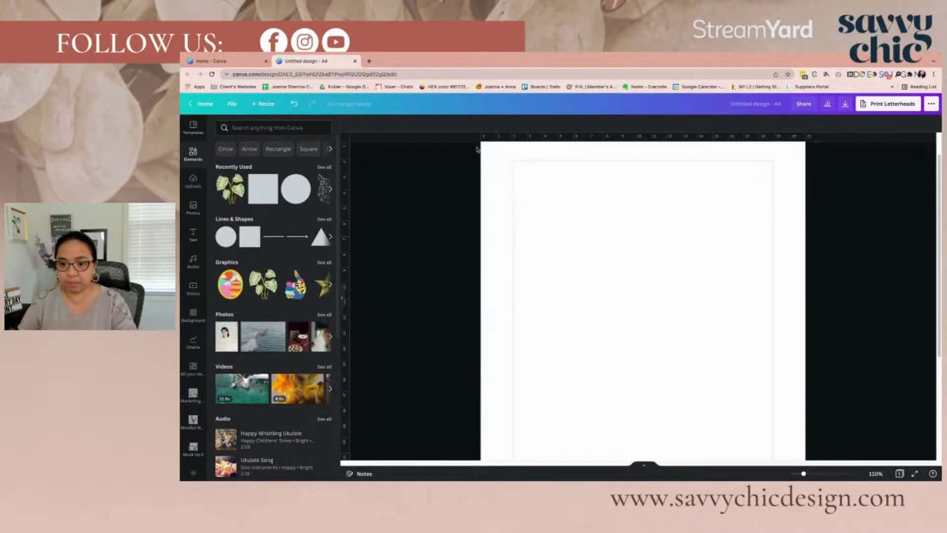
Add a straight line with line weight 2 and stretch it from margin to margin just below the top margin
{"action": "left_click", "coordinate": [271, 239]}
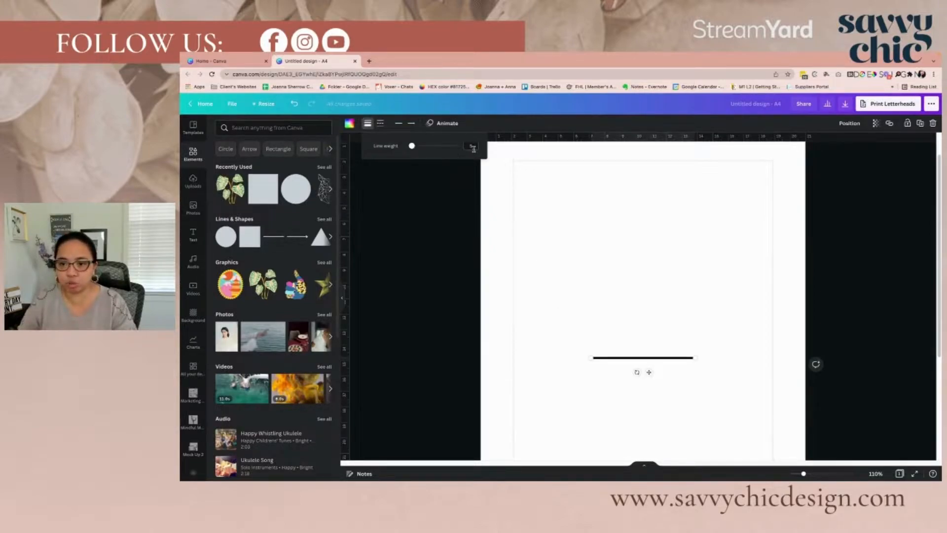
{"action": "type", "text": "2"}
{"action": "key", "text": "Return"}
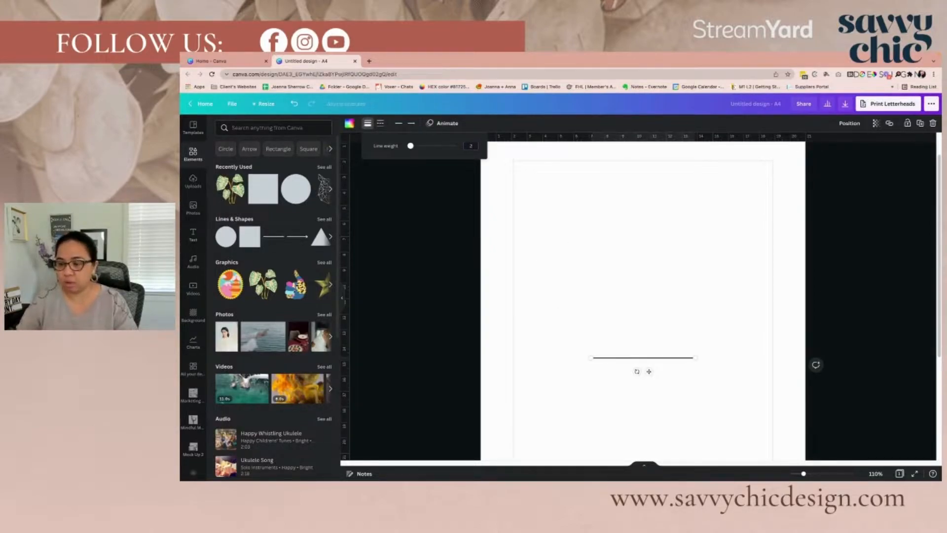
{"action": "left_click_drag", "start_coordinate": [644, 372], "coordinate": [772, 176]}
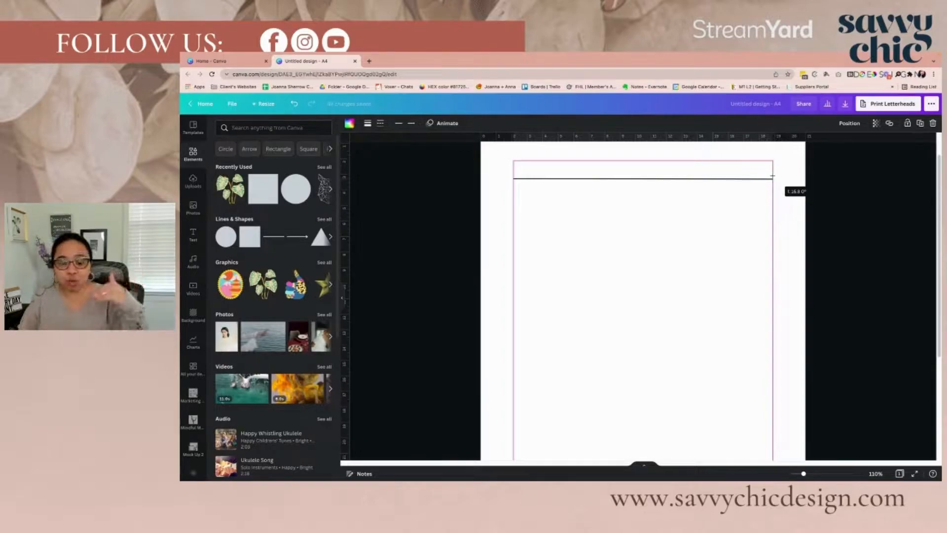
{"action": "left_click_drag", "start_coordinate": [772, 176], "coordinate": [772, 175]}
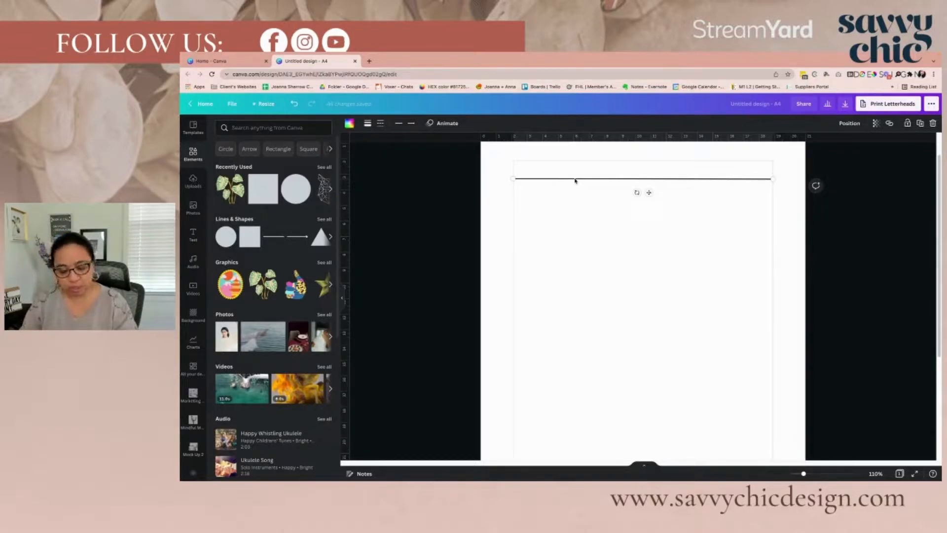
Make three copies of the horizontal line and stack them below it, aligned to the same side margins
{"action": "key", "text": "ctrl+d"}
{"action": "left_click_drag", "start_coordinate": [658, 200], "coordinate": [651, 236]}
{"action": "key", "text": "ctrl+v"}
{"action": "key", "text": "ctrl+v"}
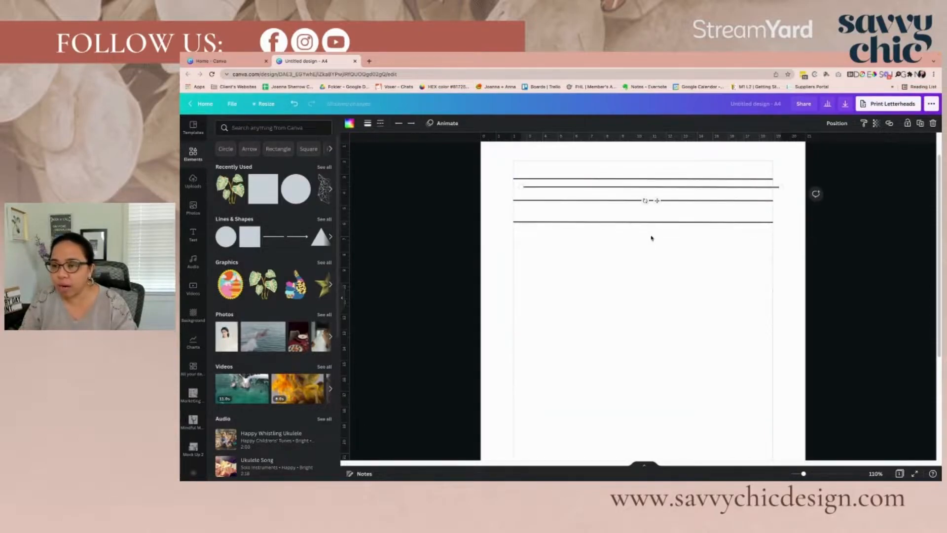
{"action": "left_click_drag", "start_coordinate": [655, 197], "coordinate": [649, 261]}
Try to even out the spacing of the four horizontal lines, selecting them together and shifting the lowest one
{"action": "left_click_drag", "start_coordinate": [563, 161], "coordinate": [589, 316]}
{"action": "right_click", "coordinate": [615, 210]}
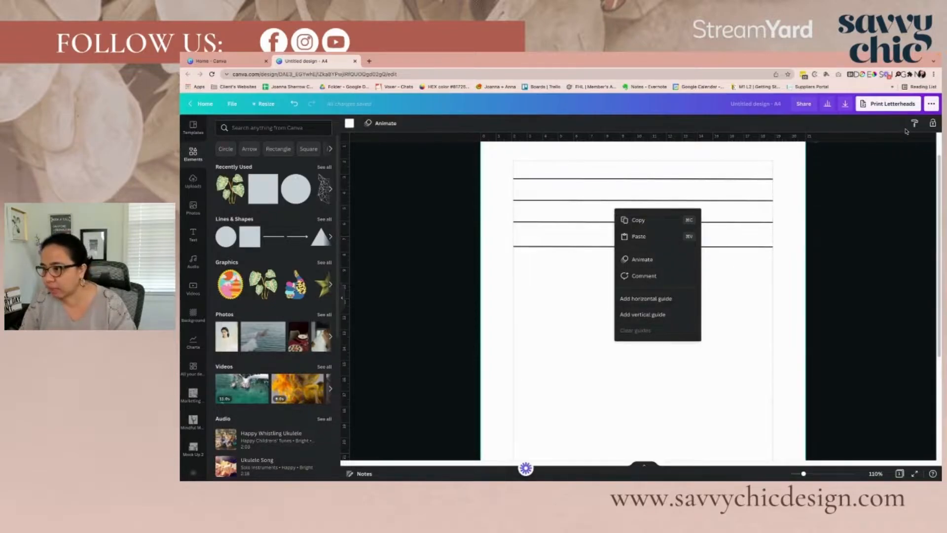
{"action": "left_click", "coordinate": [751, 290]}
{"action": "left_click_drag", "start_coordinate": [751, 287], "coordinate": [665, 185]}
{"action": "left_click", "coordinate": [658, 291]}
{"action": "left_click_drag", "start_coordinate": [639, 249], "coordinate": [638, 240]}
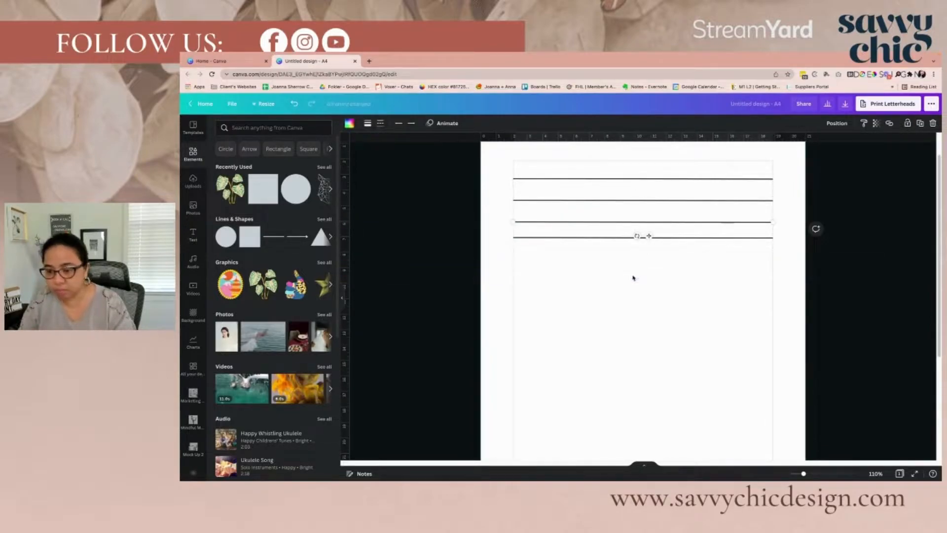
{"action": "left_click_drag", "start_coordinate": [623, 162], "coordinate": [635, 283]}
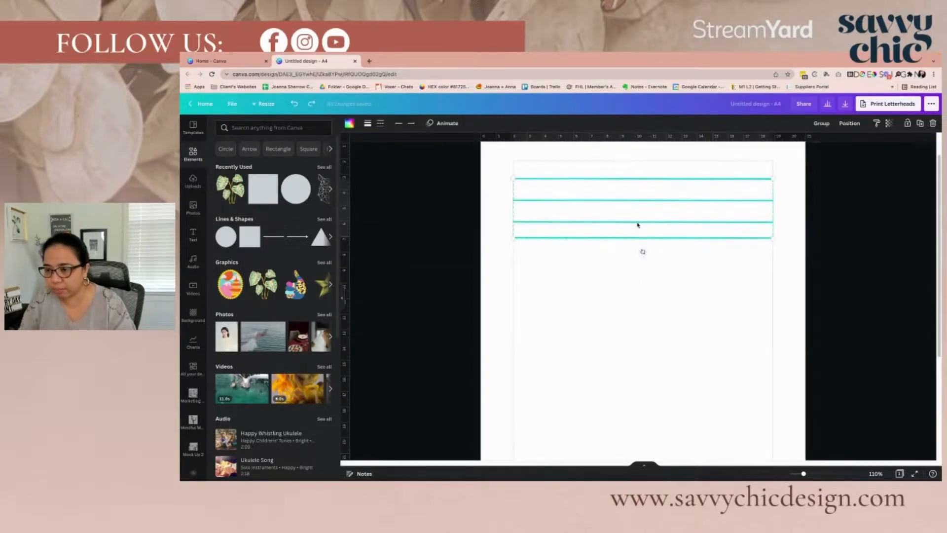
{"action": "right_click", "coordinate": [638, 225]}
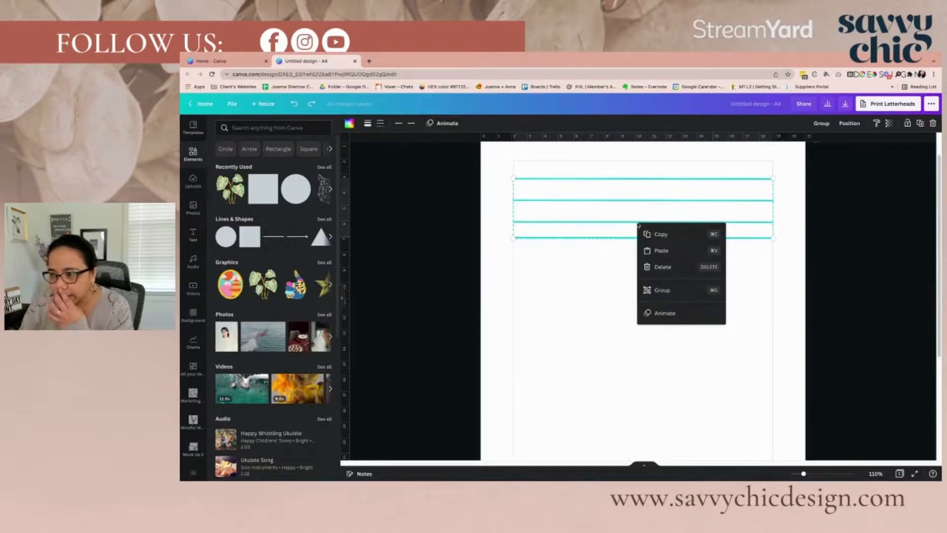
{"action": "left_click", "coordinate": [607, 265]}
Move the fourth line down to match the row spacing, and duplicate it to add two more lines below
{"action": "left_click_drag", "start_coordinate": [573, 241], "coordinate": [574, 245]}
{"action": "left_click", "coordinate": [592, 286]}
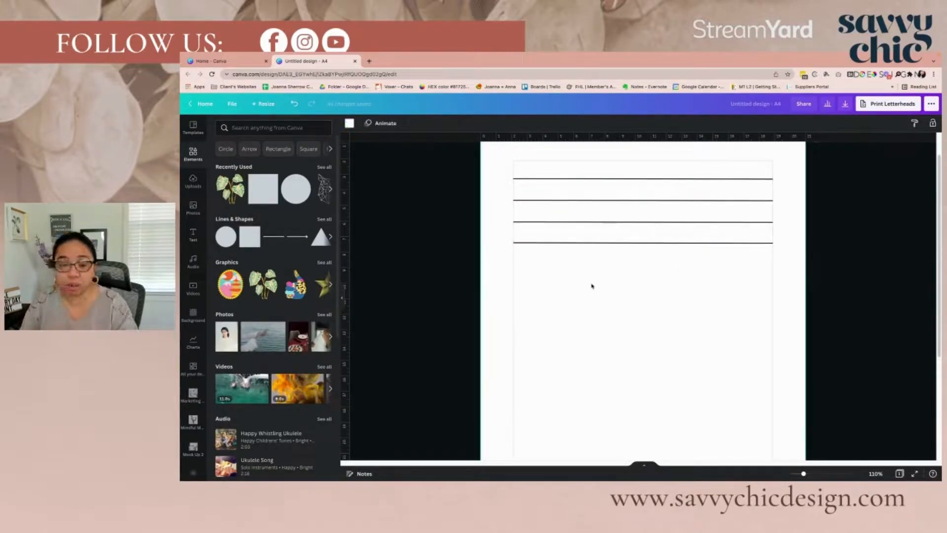
{"action": "left_click", "coordinate": [582, 240]}
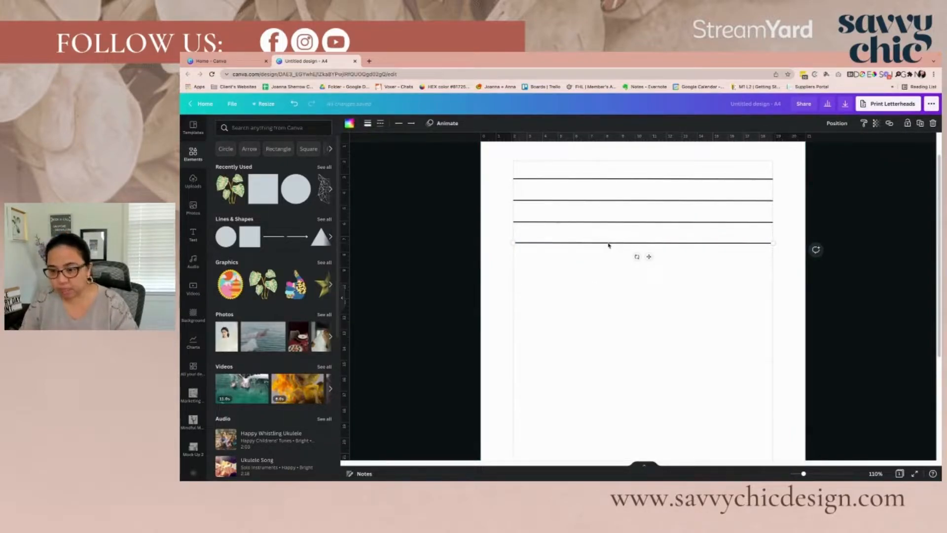
{"action": "key", "text": "ctrl+d"}
{"action": "left_click_drag", "start_coordinate": [654, 264], "coordinate": [653, 303]}
{"action": "key", "text": "ctrl+d"}
Turn a duplicate of the top line into a vertical border along the left margin, shortened to end at the last row line
{"action": "left_click", "coordinate": [543, 180]}
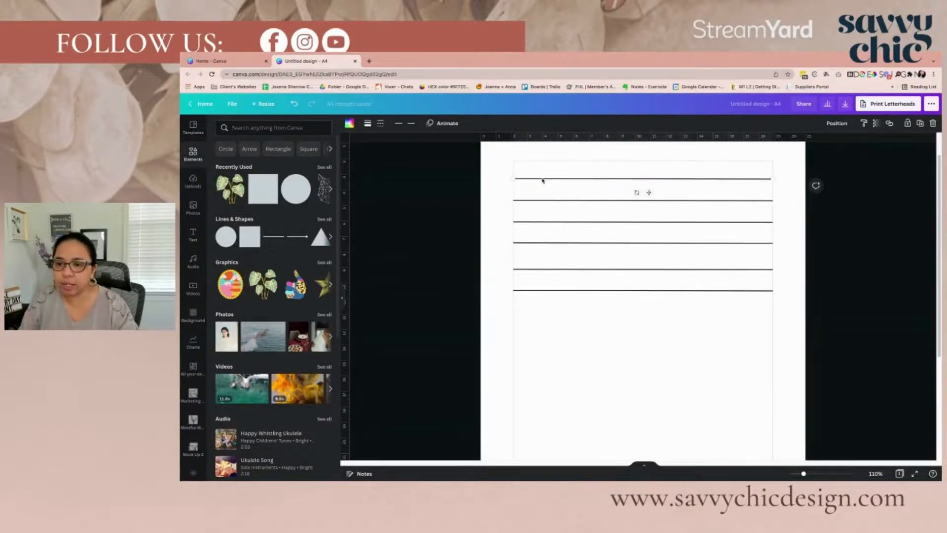
{"action": "key", "text": "ctrl+d"}
{"action": "left_click_drag", "start_coordinate": [646, 200], "coordinate": [721, 193]}
{"action": "left_click_drag", "start_coordinate": [665, 182], "coordinate": [527, 302]}
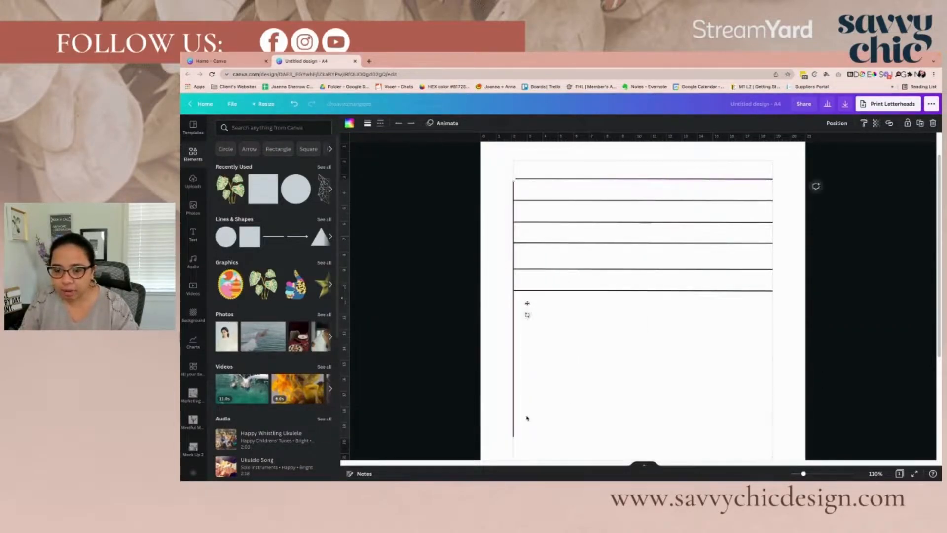
{"action": "left_click_drag", "start_coordinate": [513, 439], "coordinate": [519, 325]}
{"action": "left_click", "coordinate": [522, 331]}
Nudge the vertical border slightly left so it lines up with the left ends of the row lines
{"action": "scroll", "coordinate": [536, 344], "scroll_direction": "up", "scroll_amount": 4}
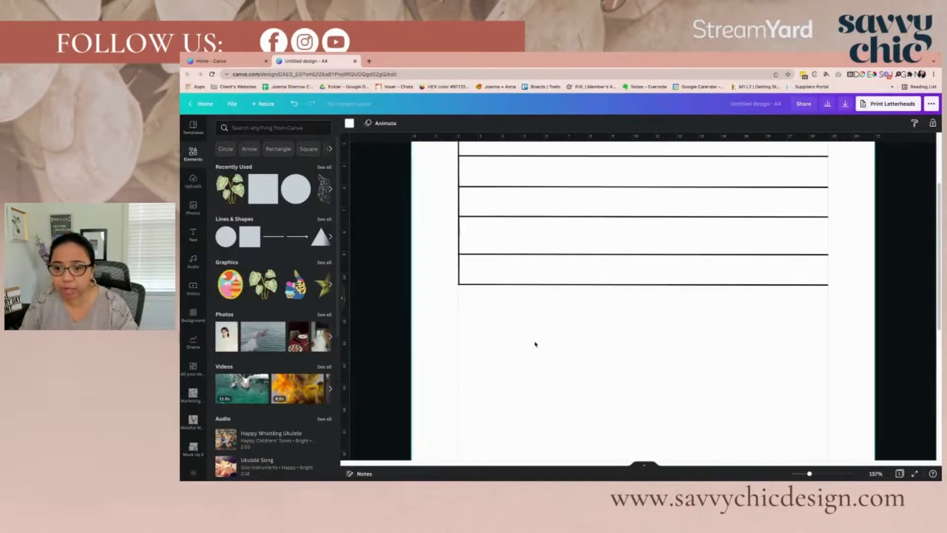
{"action": "scroll", "coordinate": [536, 344], "scroll_direction": "up", "scroll_amount": 3}
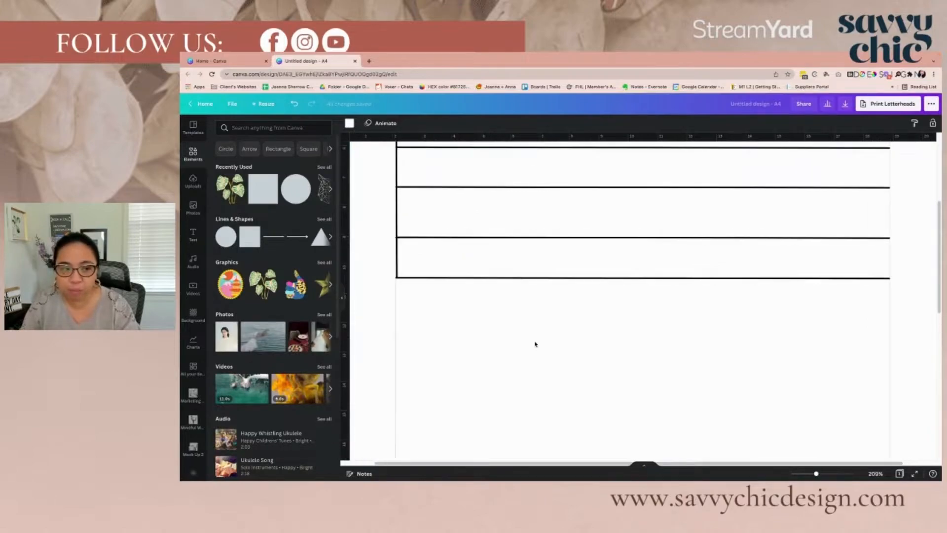
{"action": "scroll", "coordinate": [536, 344], "scroll_direction": "left", "scroll_amount": 2}
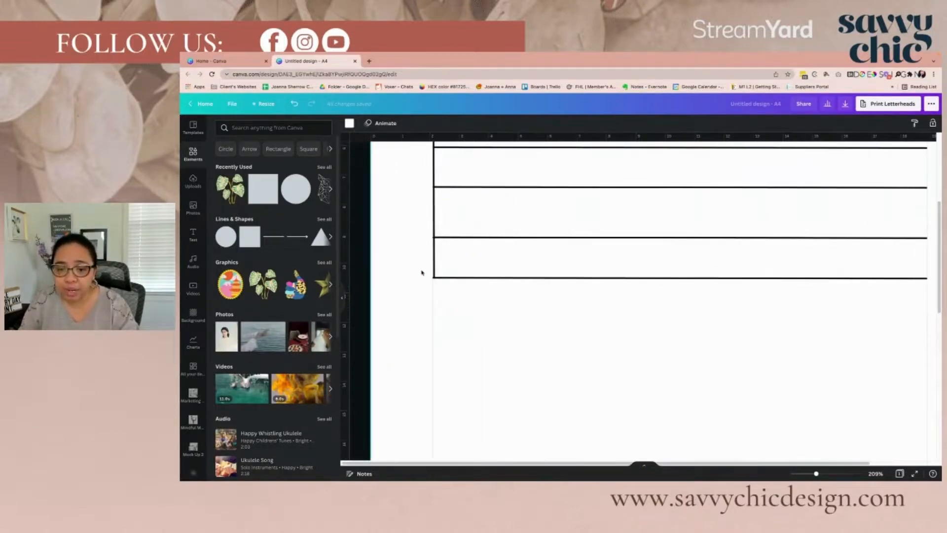
{"action": "left_click", "coordinate": [449, 274]}
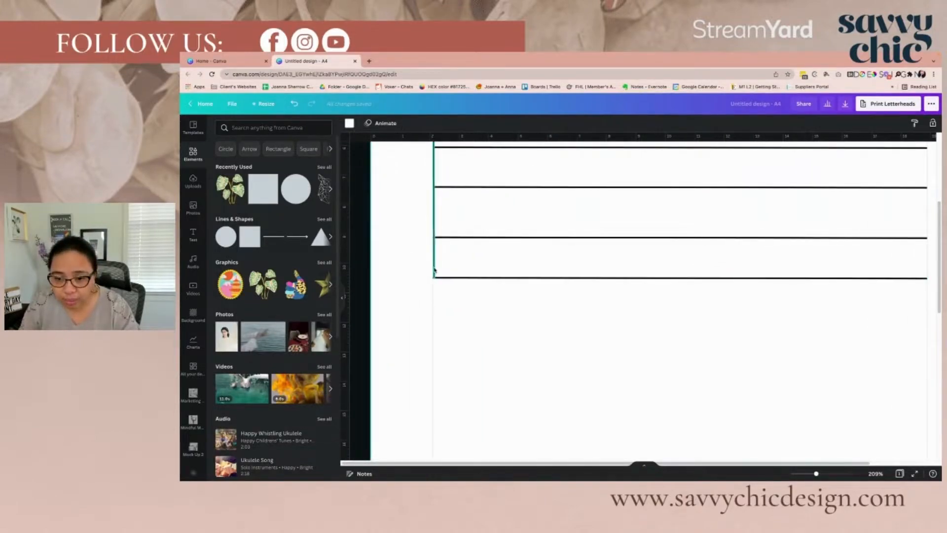
{"action": "left_click", "coordinate": [525, 348]}
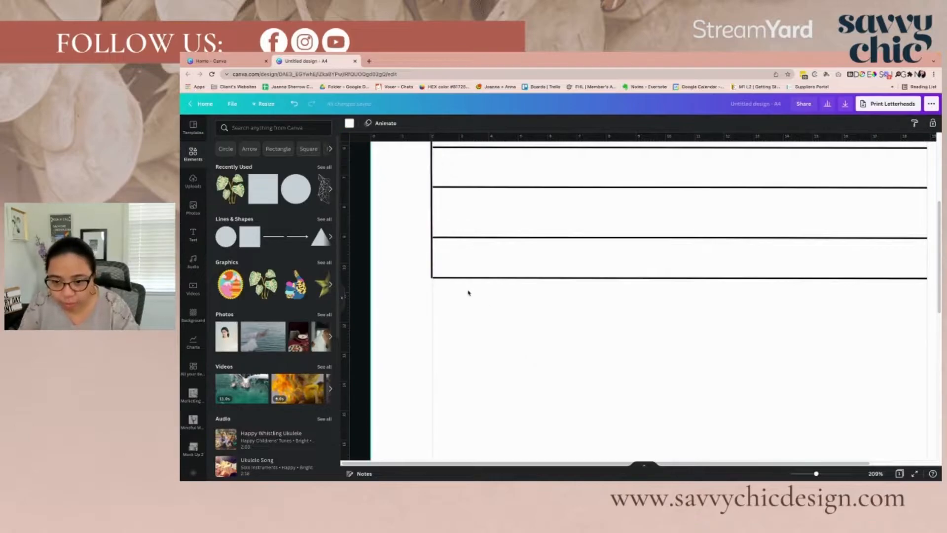
{"action": "left_click", "coordinate": [433, 277]}
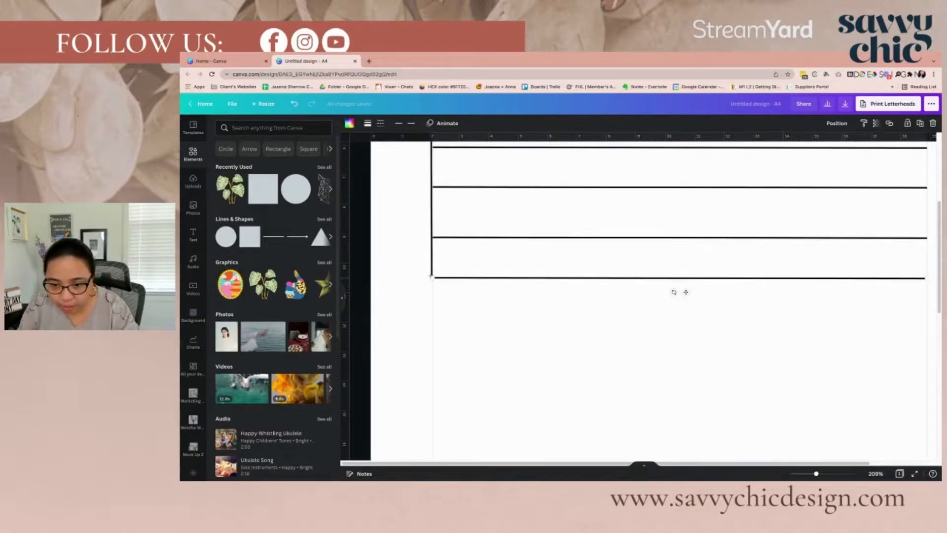
{"action": "left_click", "coordinate": [583, 378]}
Adjust the upper end of the vertical border so it meets the start of the top row line
{"action": "scroll", "coordinate": [567, 346], "scroll_direction": "up", "scroll_amount": 2}
{"action": "scroll", "coordinate": [567, 348], "scroll_direction": "up", "scroll_amount": 4}
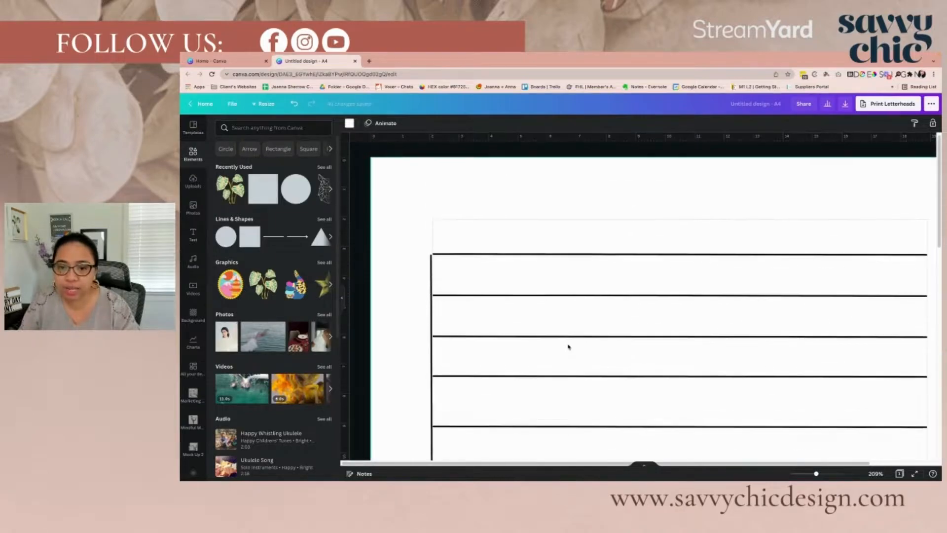
{"action": "left_click", "coordinate": [431, 285]}
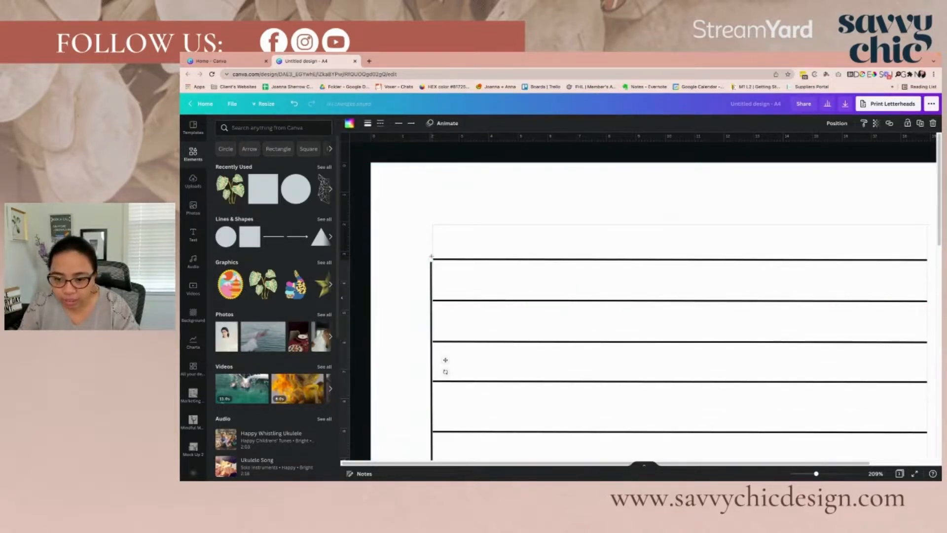
{"action": "left_click_drag", "start_coordinate": [431, 256], "coordinate": [431, 259]}
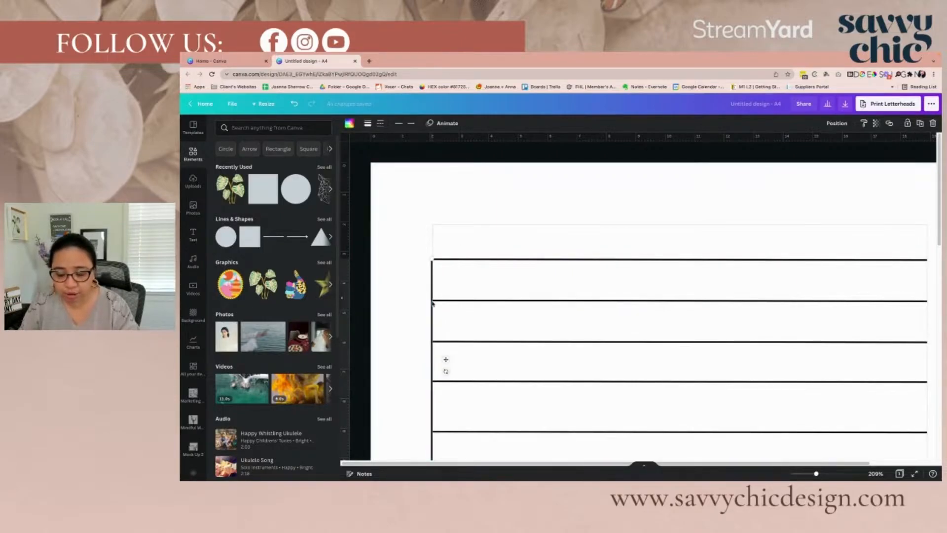
Duplicate the left border line and place the copy about 3 cm to its right as a column divider
{"action": "key", "text": "ctrl+d"}
{"action": "left_click_drag", "start_coordinate": [461, 360], "coordinate": [539, 359]}
{"action": "scroll", "coordinate": [577, 296], "scroll_direction": "down", "scroll_amount": 5}
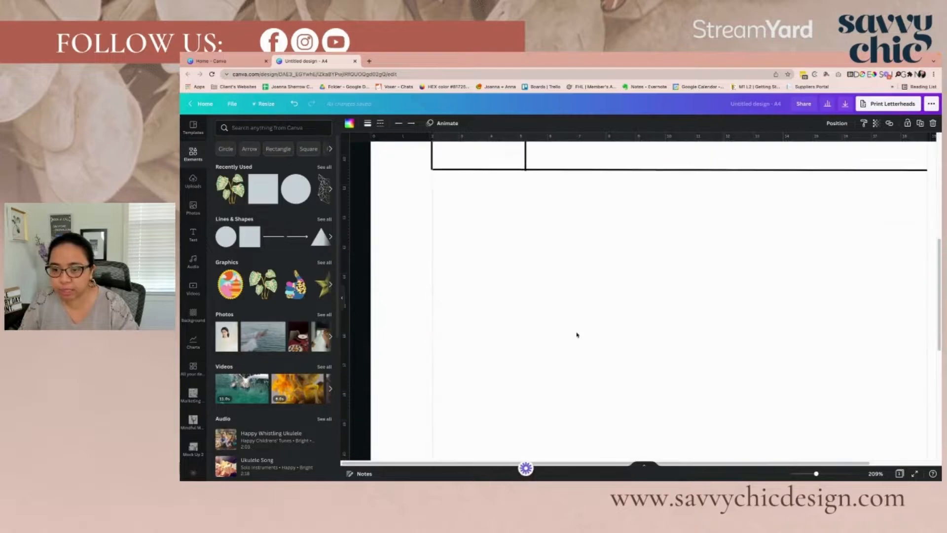
{"action": "scroll", "coordinate": [576, 336], "scroll_direction": "up", "scroll_amount": 5}
{"action": "left_click", "coordinate": [524, 261]}
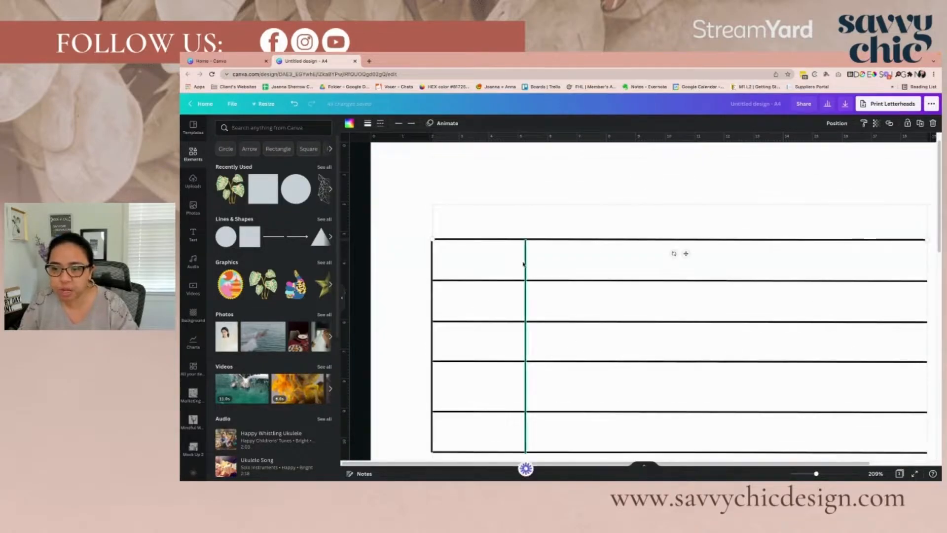
Duplicate the column divider twice and place the copies at about 8 cm and 9.4 cm across the page
{"action": "key", "text": "ctrl+d"}
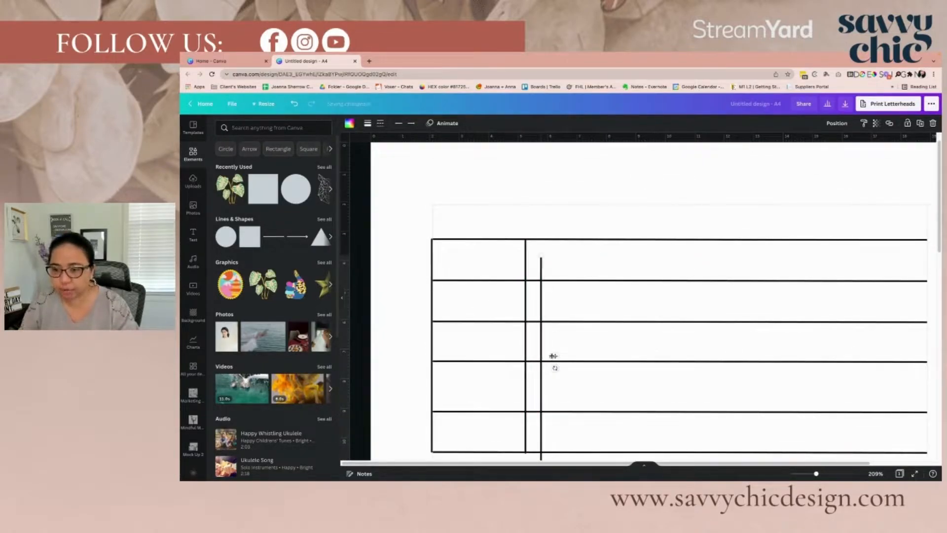
{"action": "left_click_drag", "start_coordinate": [556, 356], "coordinate": [623, 341]}
{"action": "key", "text": "ctrl+d"}
{"action": "left_click_drag", "start_coordinate": [554, 354], "coordinate": [663, 340]}
{"action": "left_click", "coordinate": [660, 200]}
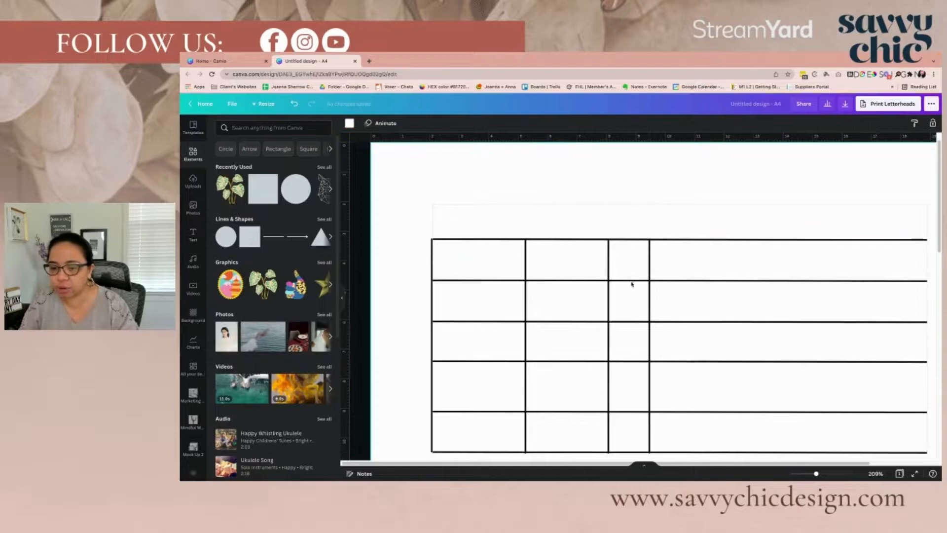
Place a copy of the last column divider at the row lines' far ends as the table's closing border
{"action": "scroll", "coordinate": [629, 302], "scroll_direction": "right", "scroll_amount": 2}
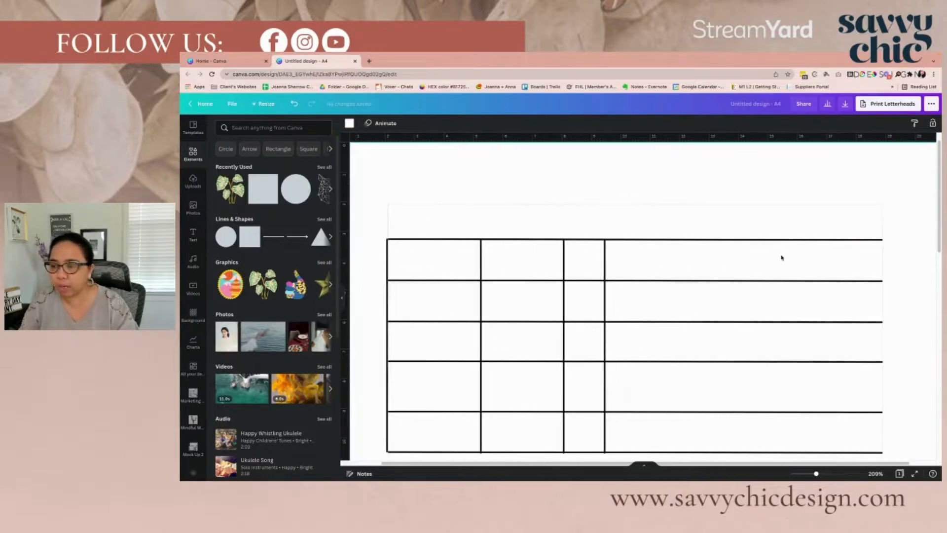
{"action": "left_click", "coordinate": [605, 282]}
{"action": "left_click_drag", "start_coordinate": [619, 341], "coordinate": [898, 338]}
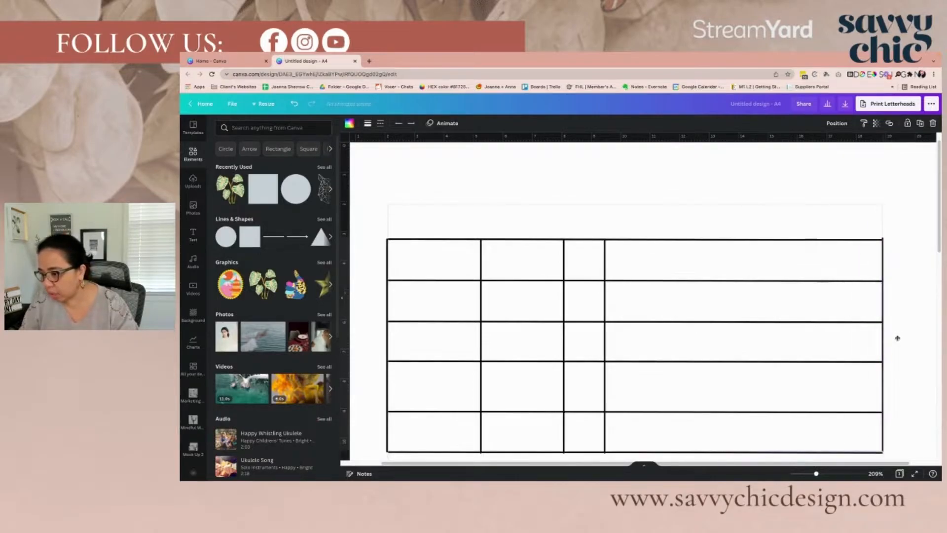
{"action": "left_click", "coordinate": [896, 336]}
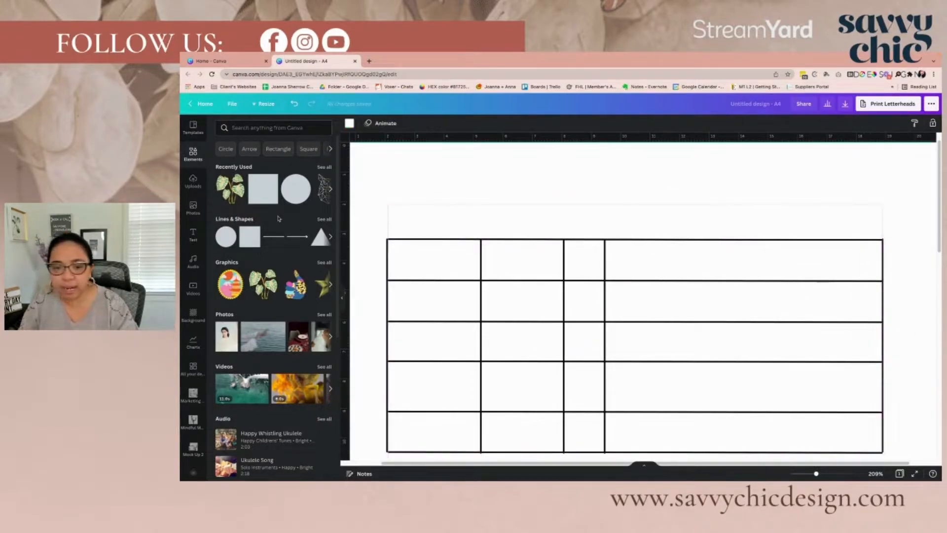
Group the table's row and column lines, then shift the group slightly to test that they move together
{"action": "left_click_drag", "start_coordinate": [362, 219], "coordinate": [929, 452]}
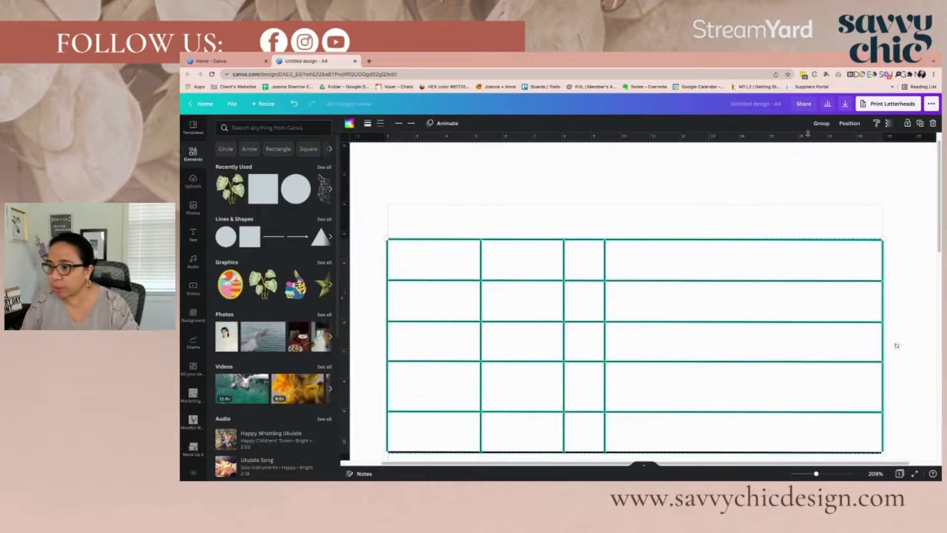
{"action": "left_click", "coordinate": [817, 123]}
{"action": "scroll", "coordinate": [515, 264], "scroll_direction": "down", "scroll_amount": 3}
{"action": "left_click_drag", "start_coordinate": [606, 269], "coordinate": [612, 248]}
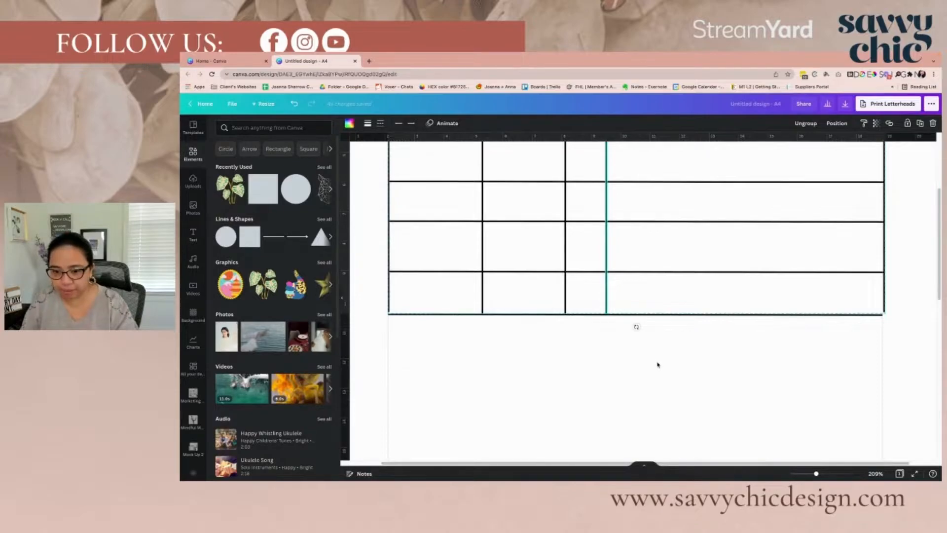
Select the line group together with the separate bottom line and group them into one table
{"action": "left_click_drag", "start_coordinate": [897, 351], "coordinate": [352, 143]}
{"action": "scroll", "coordinate": [596, 247], "scroll_direction": "up", "scroll_amount": 2}
{"action": "left_click", "coordinate": [821, 123]}
Collapse the side panel and reposition the grouped table just below the page's upper margin, slightly inside the left margin
{"action": "left_click_drag", "start_coordinate": [661, 308], "coordinate": [654, 220]}
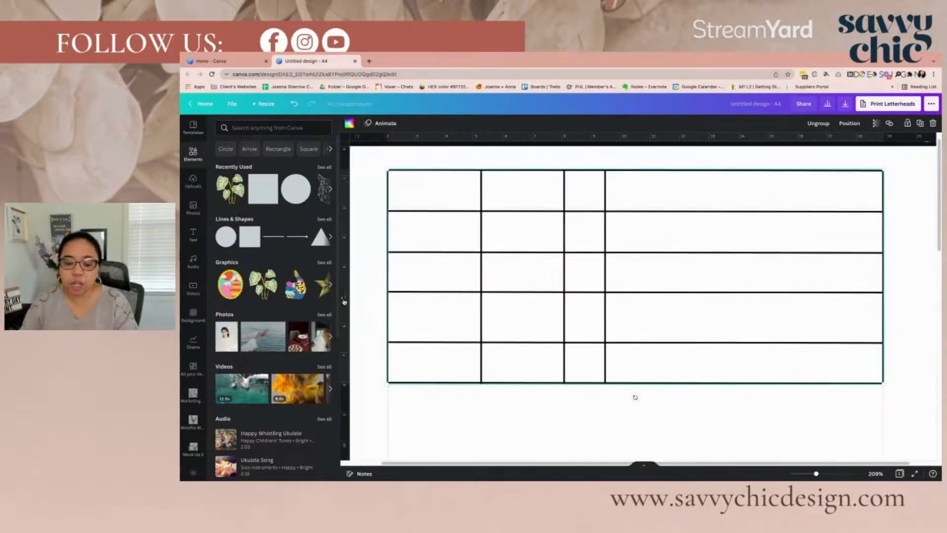
{"action": "left_click", "coordinate": [343, 302]}
{"action": "left_click_drag", "start_coordinate": [543, 277], "coordinate": [553, 323]}
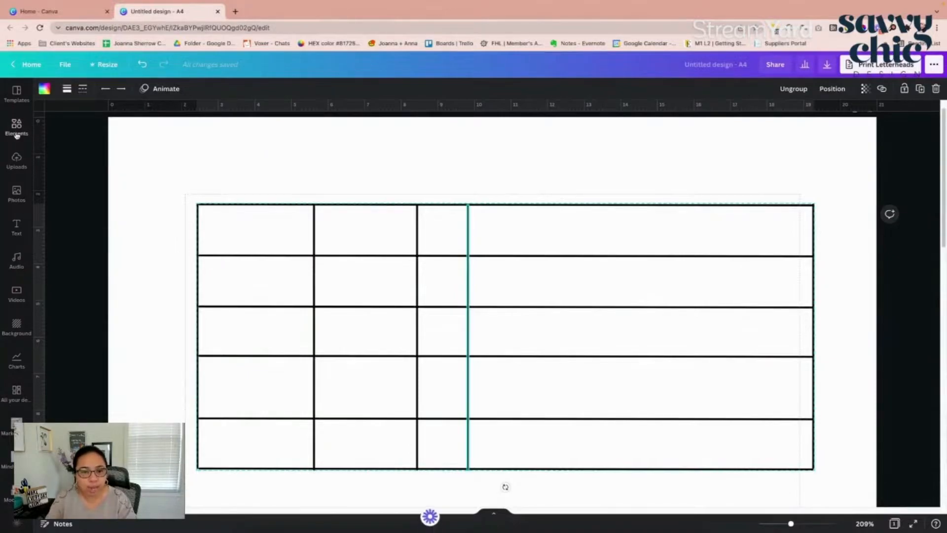
Show the full collection of ready-made Tables in Elements
{"action": "left_click", "coordinate": [16, 129]}
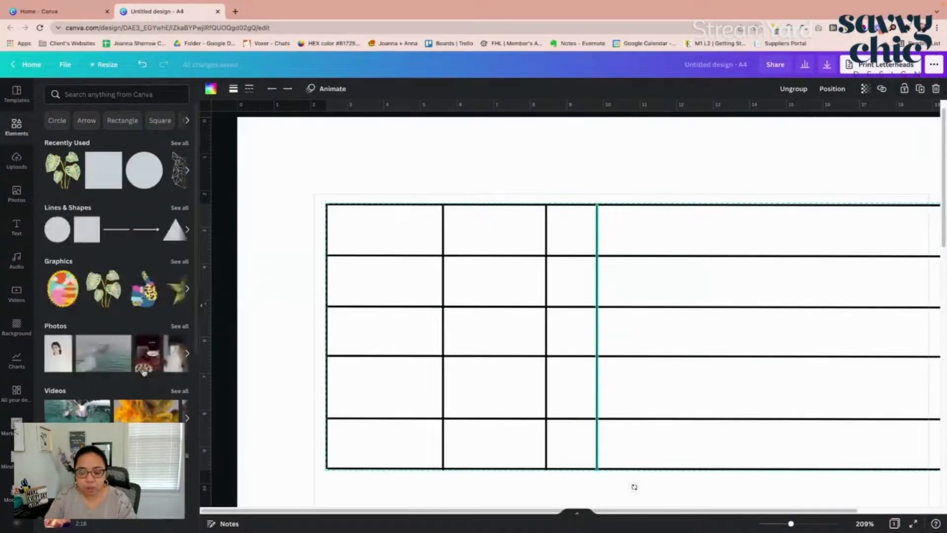
{"action": "scroll", "coordinate": [144, 373], "scroll_direction": "down", "scroll_amount": 1}
{"action": "scroll", "coordinate": [144, 373], "scroll_direction": "down", "scroll_amount": 5}
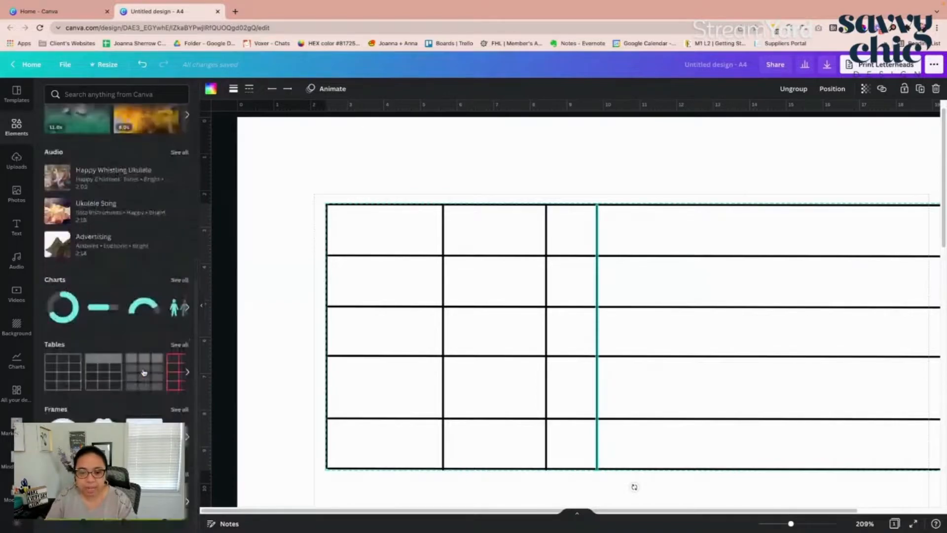
{"action": "left_click", "coordinate": [173, 345]}
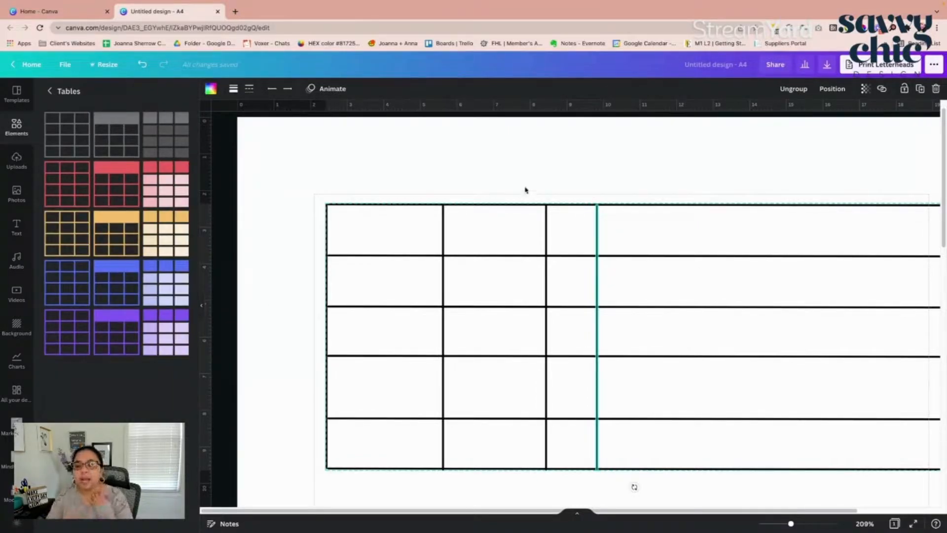
Add a blank second page to the design below the hand-drawn table's page
{"action": "scroll", "coordinate": [443, 292], "scroll_direction": "down", "scroll_amount": 10}
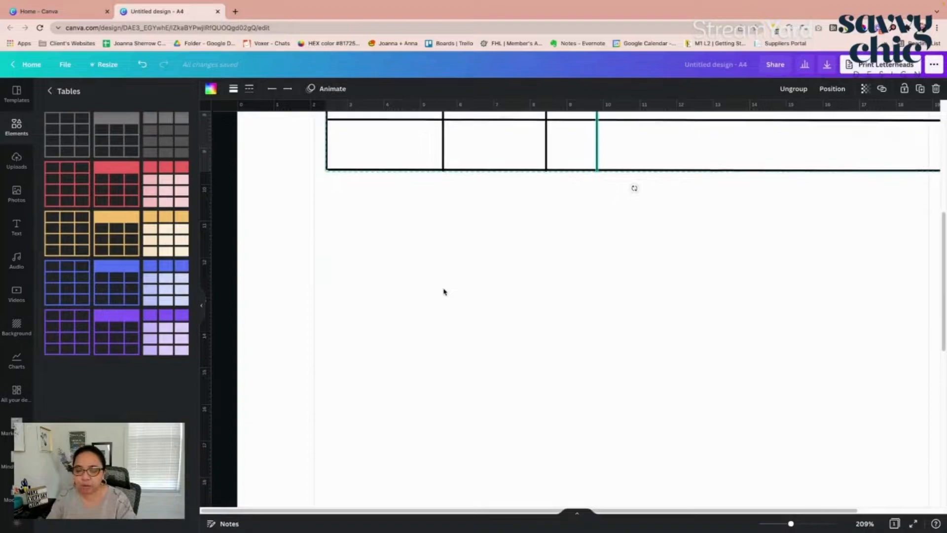
{"action": "scroll", "coordinate": [444, 291], "scroll_direction": "down", "scroll_amount": 2}
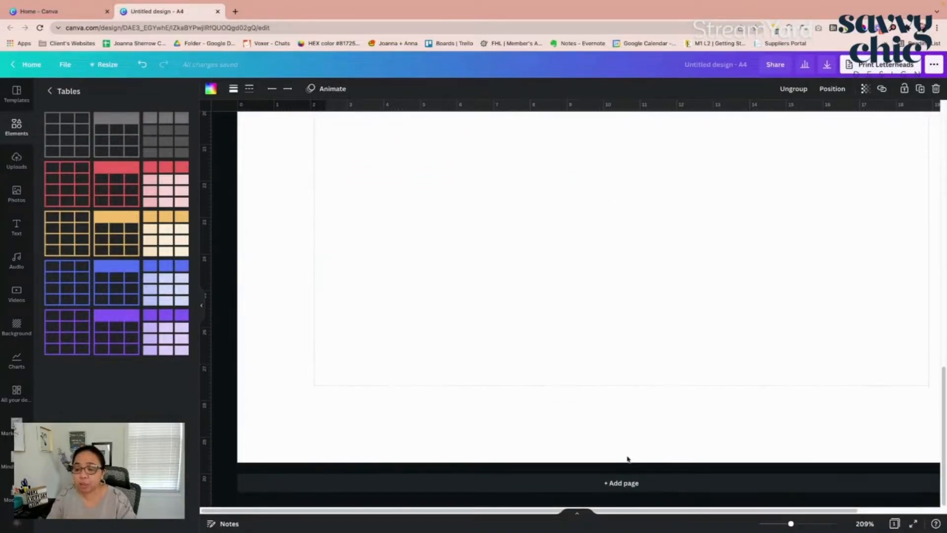
{"action": "left_click", "coordinate": [611, 482]}
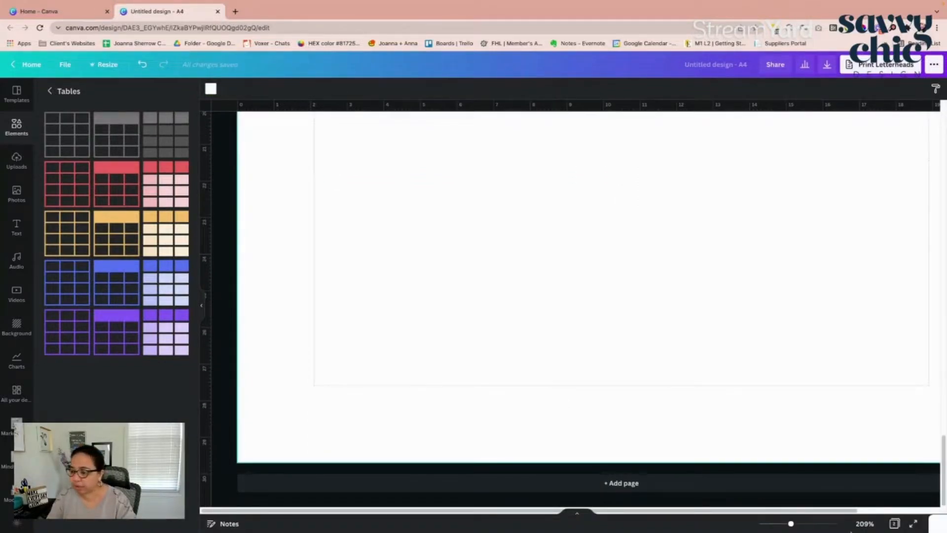
{"action": "left_click_drag", "start_coordinate": [792, 524], "coordinate": [779, 524]}
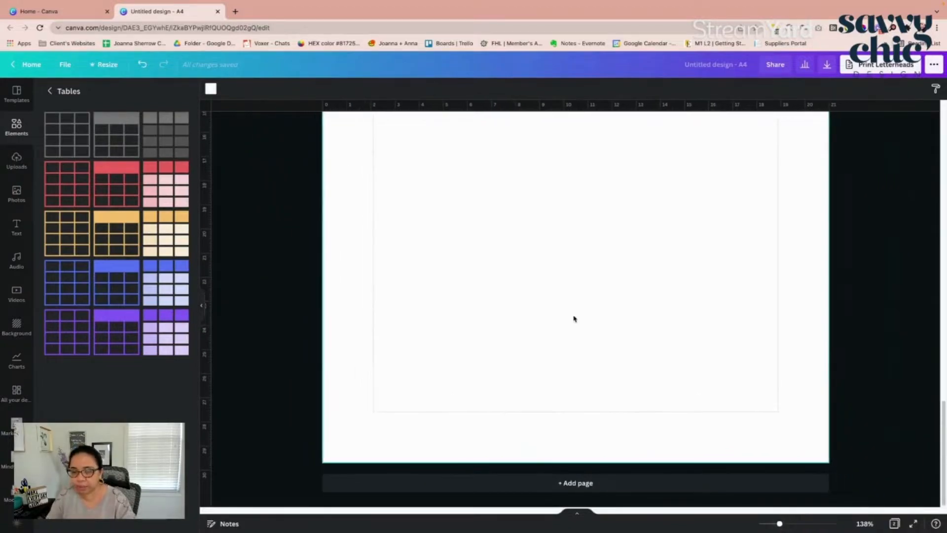
{"action": "scroll", "coordinate": [574, 318], "scroll_direction": "up", "scroll_amount": 5}
{"action": "scroll", "coordinate": [573, 319], "scroll_direction": "down", "scroll_amount": 3}
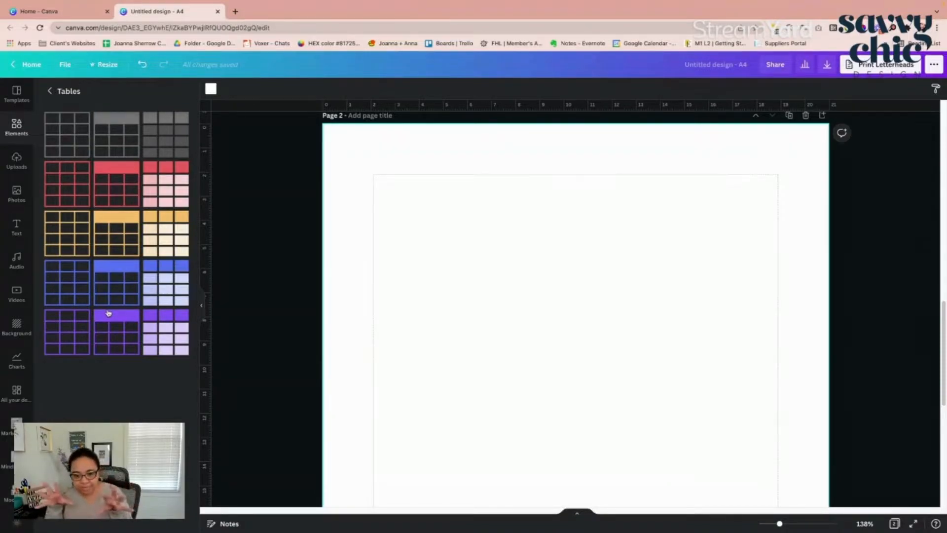
Insert the plain outlined table with black borders on page 2 and align it to the upper-left margin corner
{"action": "left_click", "coordinate": [78, 149]}
{"action": "left_click", "coordinate": [558, 281]}
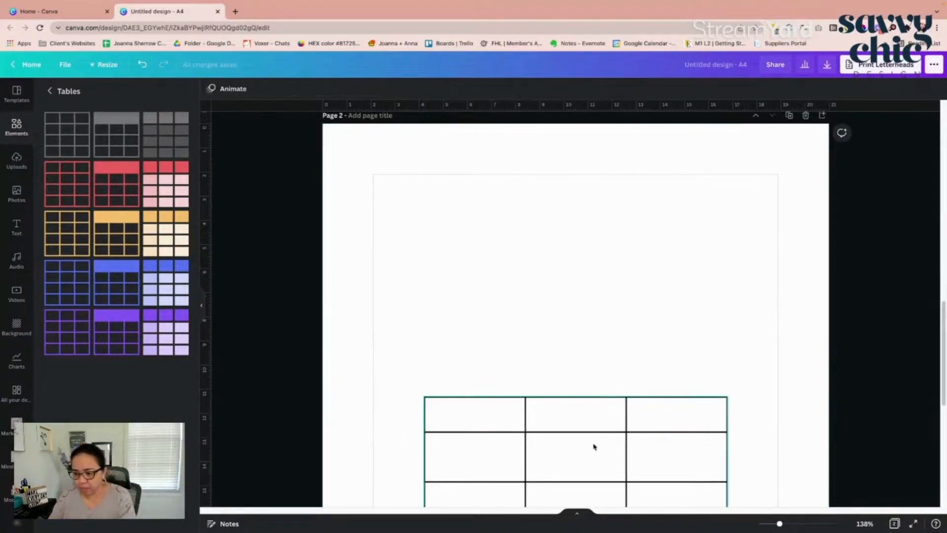
{"action": "left_click_drag", "start_coordinate": [560, 423], "coordinate": [519, 196]}
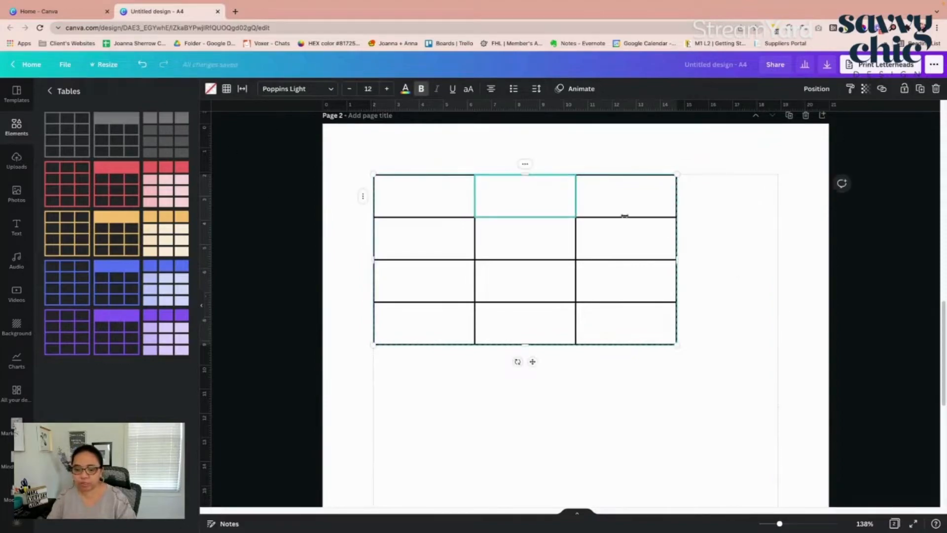
{"action": "scroll", "coordinate": [249, 253], "scroll_direction": "down", "scroll_amount": 2}
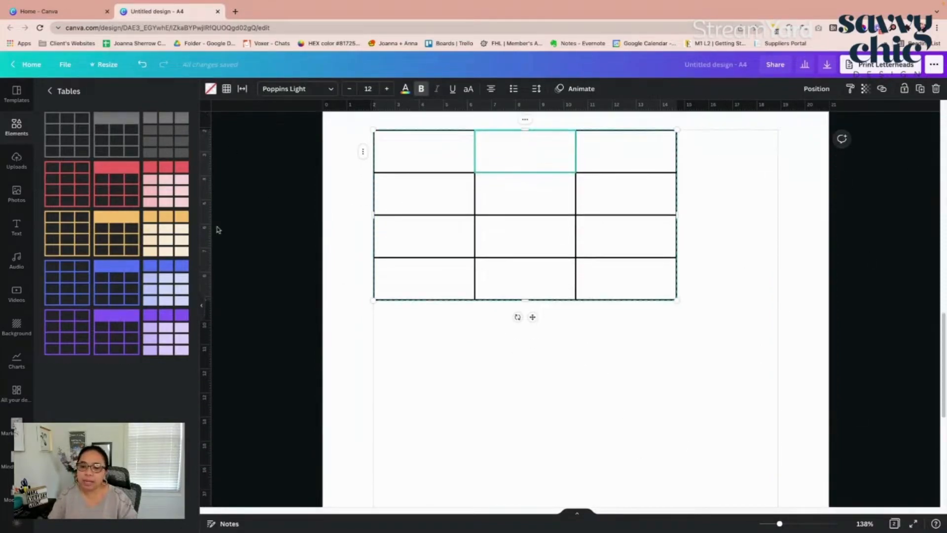
Insert the red outlined table with a filled header row and align it at the left margin beneath the black table
{"action": "left_click", "coordinate": [128, 191]}
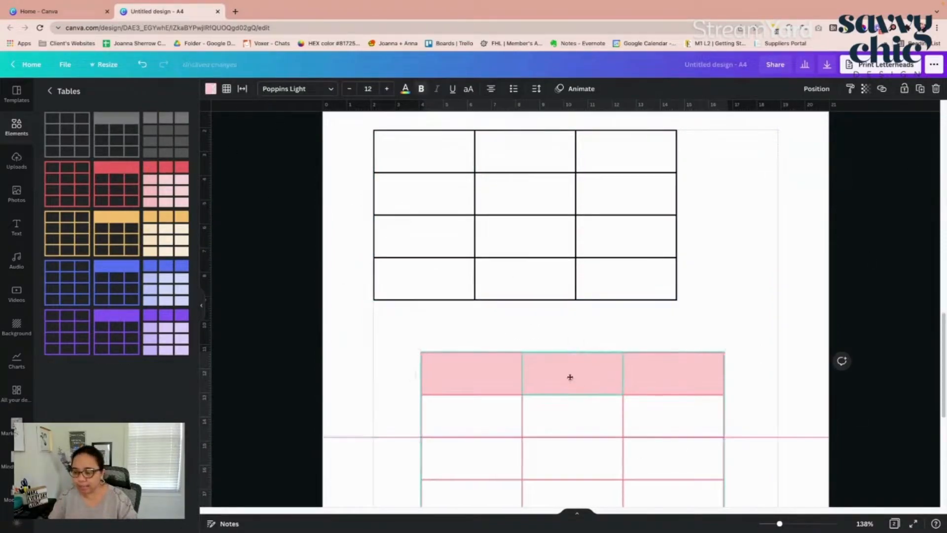
{"action": "left_click_drag", "start_coordinate": [577, 381], "coordinate": [531, 351]}
{"action": "left_click", "coordinate": [770, 357]}
{"action": "left_click", "coordinate": [397, 346]}
{"action": "left_click", "coordinate": [526, 343]}
{"action": "left_click", "coordinate": [439, 347]}
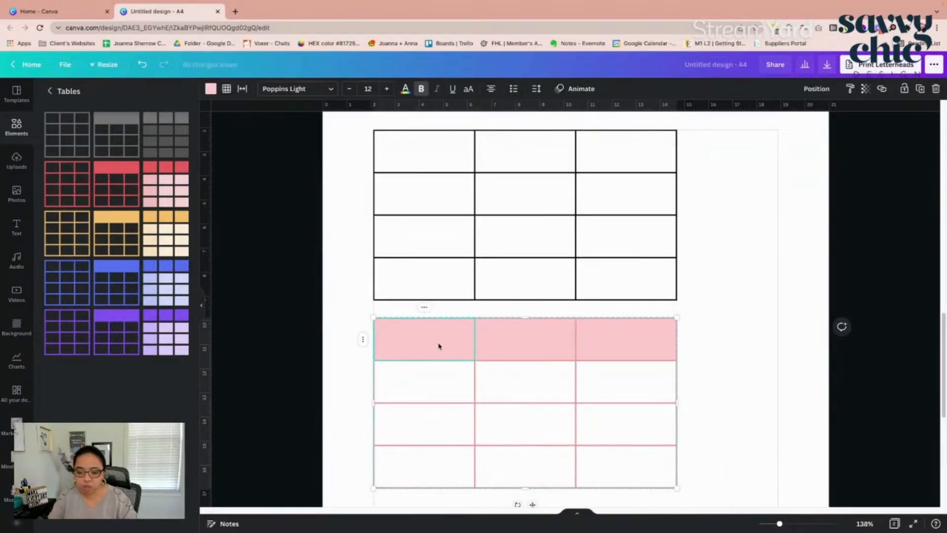
{"action": "scroll", "coordinate": [439, 346], "scroll_direction": "down", "scroll_amount": 2}
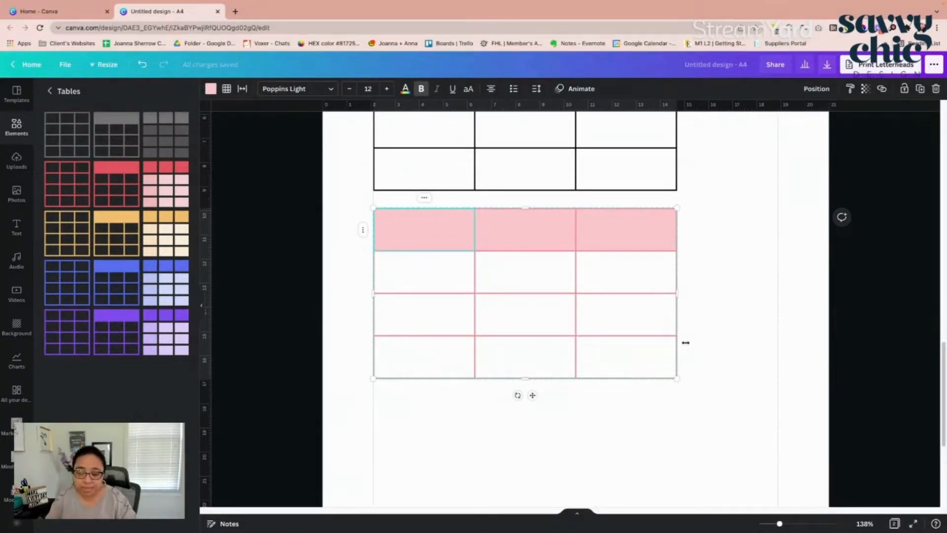
{"action": "left_click", "coordinate": [612, 429]}
{"action": "scroll", "coordinate": [324, 239], "scroll_direction": "down", "scroll_amount": 4}
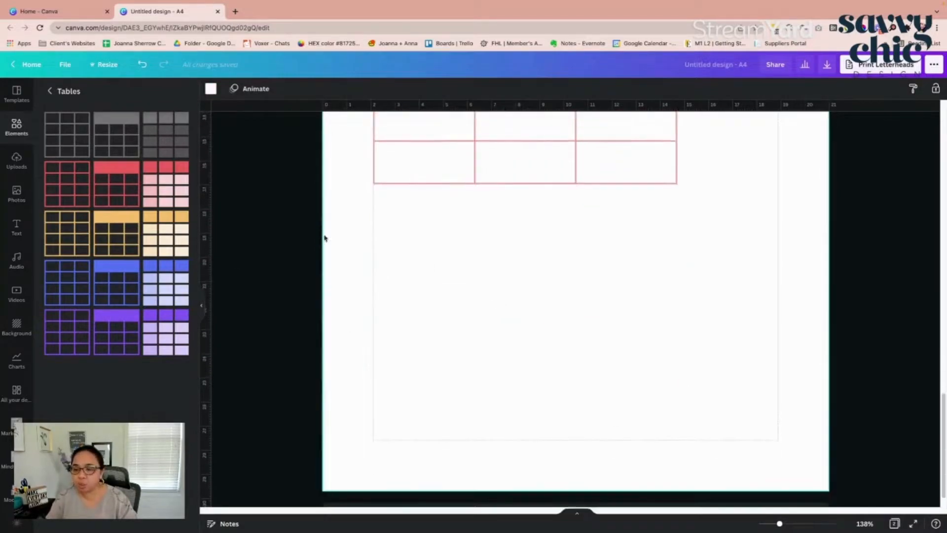
{"action": "left_click", "coordinate": [148, 193]}
{"action": "left_click_drag", "start_coordinate": [560, 193], "coordinate": [528, 332]}
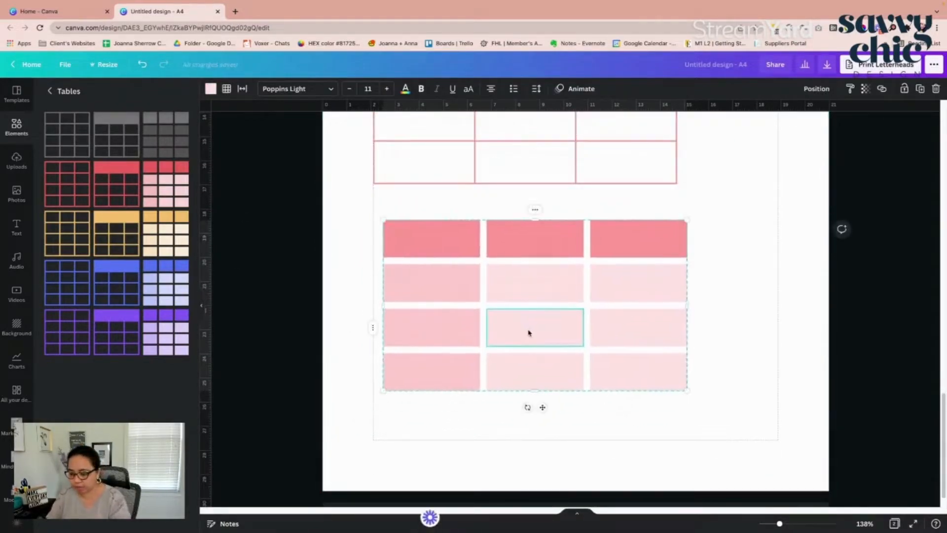
{"action": "key", "text": "Delete"}
Insert the blue table with spaced, filled cells and align it at the left margin beneath the pink table
{"action": "left_click", "coordinate": [170, 301]}
{"action": "left_click_drag", "start_coordinate": [572, 199], "coordinate": [529, 354]}
{"action": "left_click", "coordinate": [724, 415]}
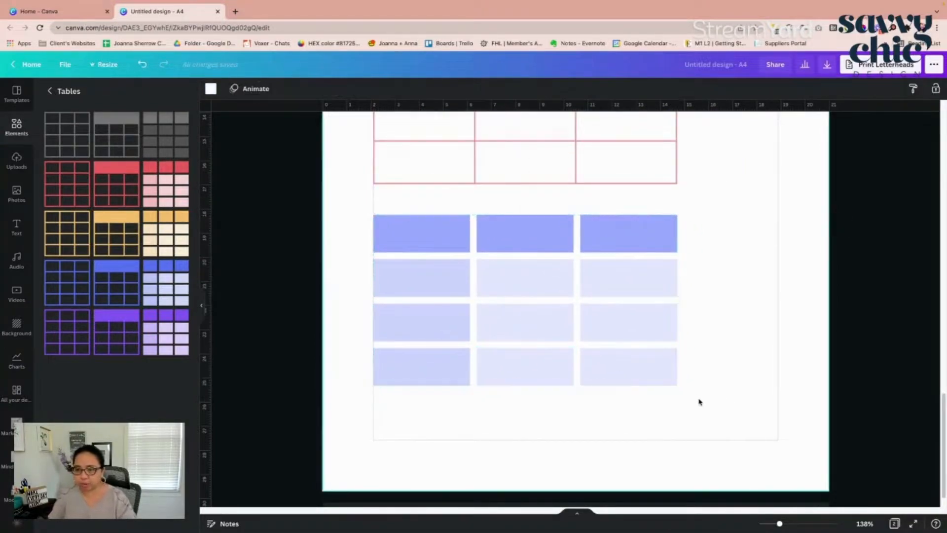
View page 2 with its three table styles in full screen, then return to the editor
{"action": "scroll", "coordinate": [700, 402], "scroll_direction": "up", "scroll_amount": 5}
{"action": "scroll", "coordinate": [700, 402], "scroll_direction": "down", "scroll_amount": 3}
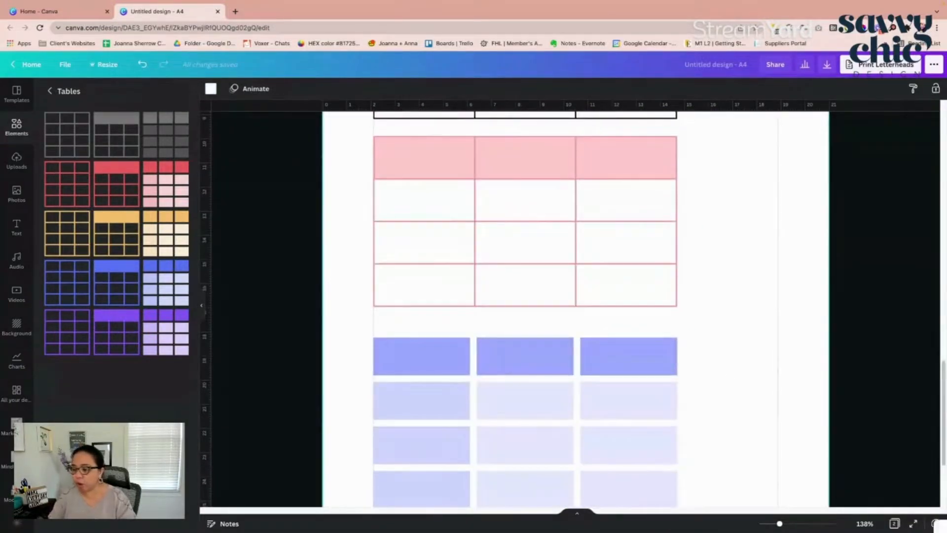
{"action": "left_click", "coordinate": [914, 524]}
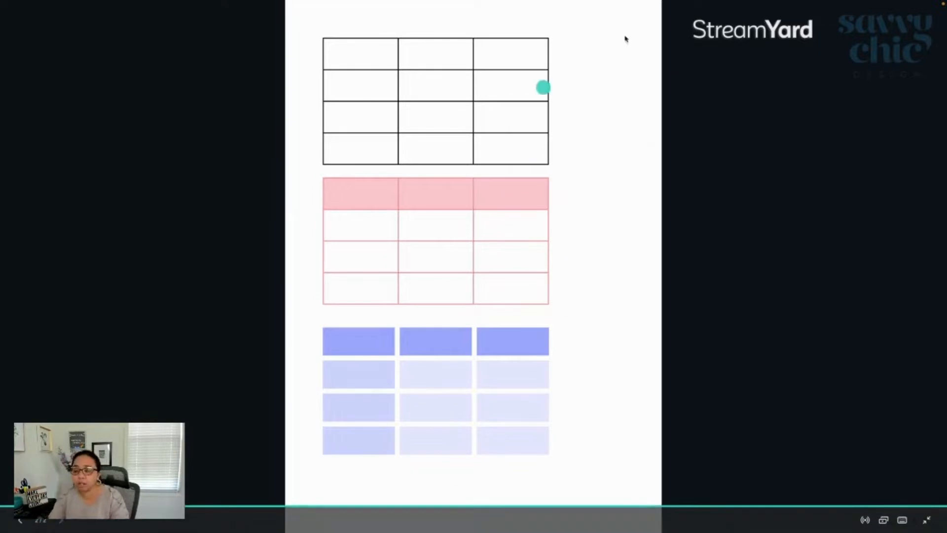
{"action": "left_click", "coordinate": [926, 520]}
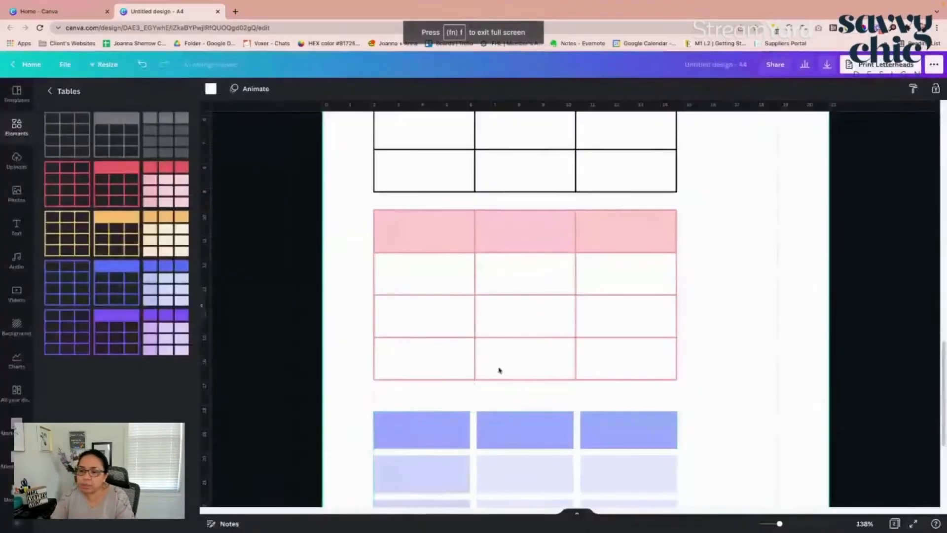
Add a blank third page after the page with the three ready-made tables
{"action": "scroll", "coordinate": [486, 364], "scroll_direction": "down", "scroll_amount": 5}
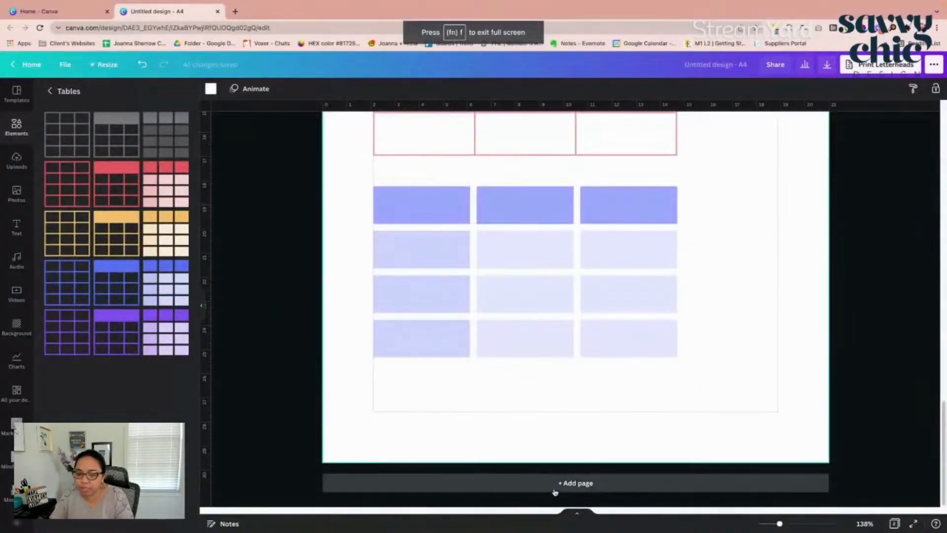
{"action": "left_click", "coordinate": [555, 491]}
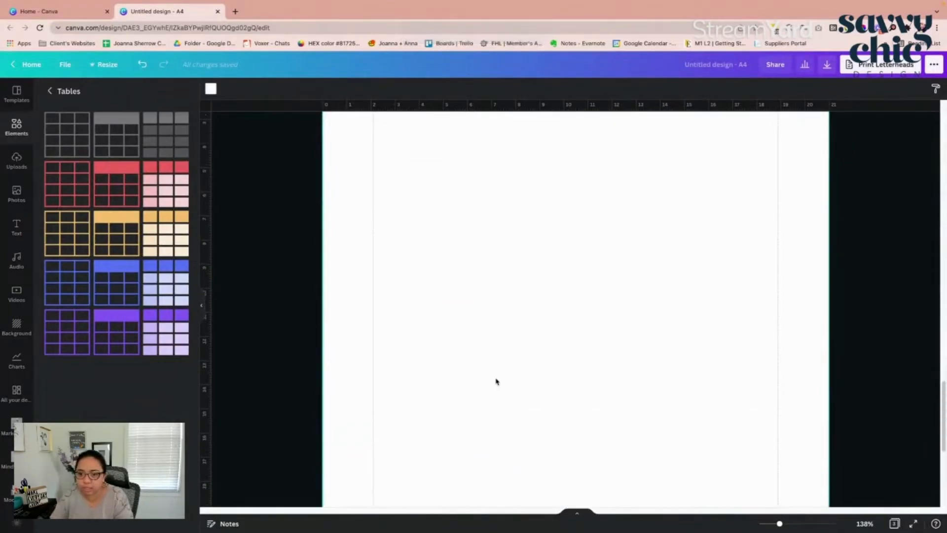
{"action": "scroll", "coordinate": [491, 350], "scroll_direction": "up", "scroll_amount": 4}
{"action": "scroll", "coordinate": [491, 348], "scroll_direction": "down", "scroll_amount": 10}
{"action": "scroll", "coordinate": [492, 348], "scroll_direction": "up", "scroll_amount": 4}
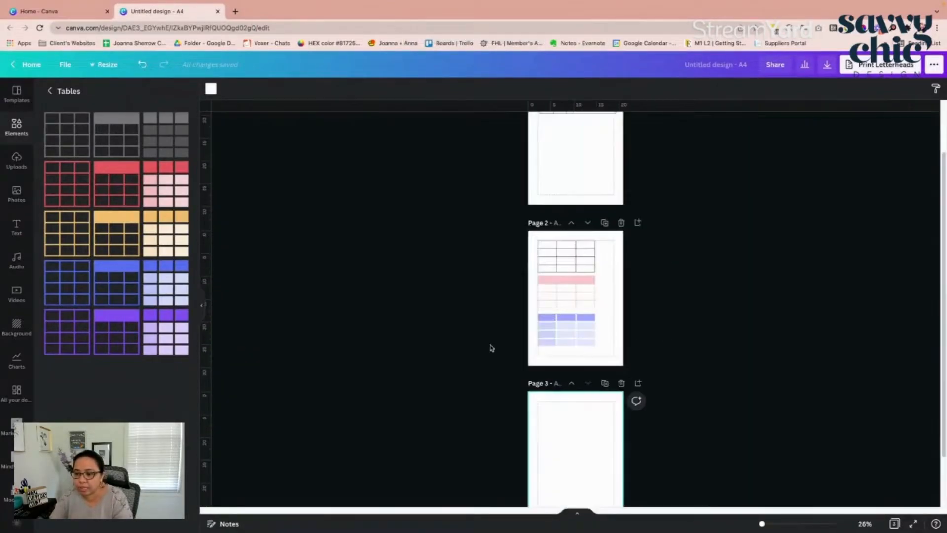
{"action": "scroll", "coordinate": [491, 348], "scroll_direction": "up", "scroll_amount": 4}
{"action": "scroll", "coordinate": [493, 355], "scroll_direction": "down", "scroll_amount": 7}
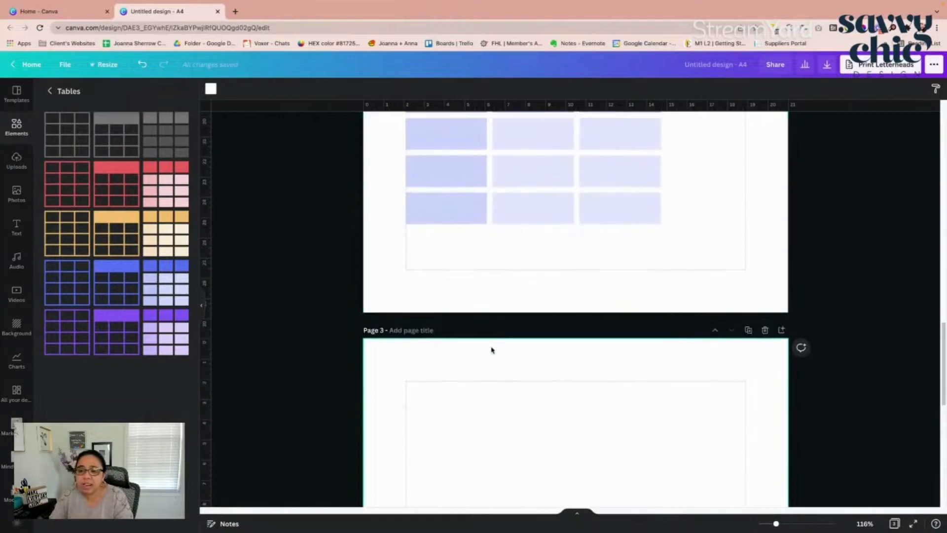
{"action": "scroll", "coordinate": [495, 360], "scroll_direction": "down", "scroll_amount": 3}
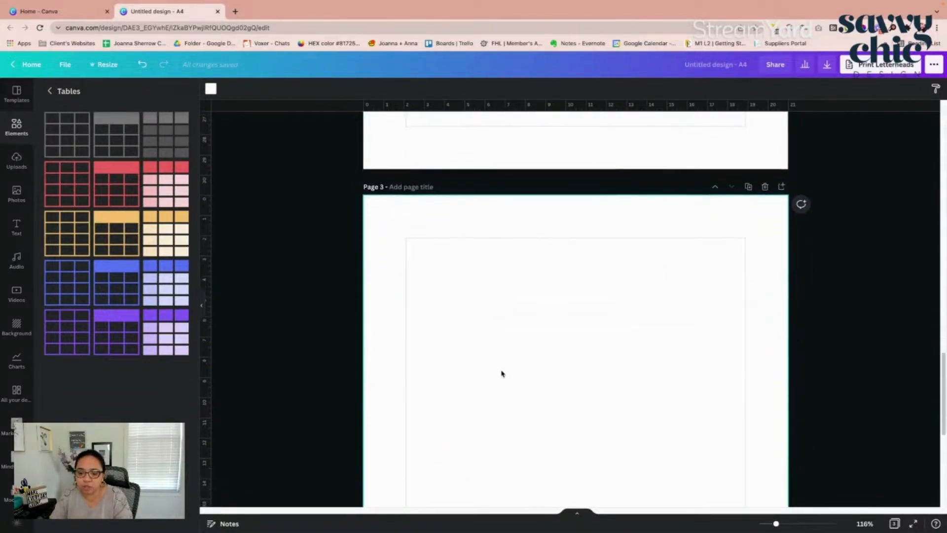
{"action": "scroll", "coordinate": [502, 373], "scroll_direction": "down", "scroll_amount": 4}
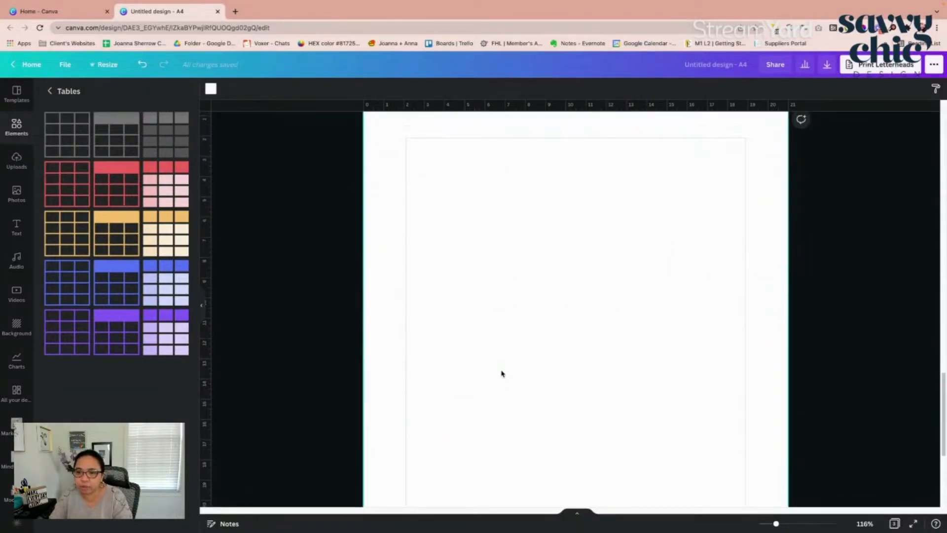
Insert the plain black outlined table on page 3, align it to the upper left margin corner and enlarge it to span the margin width
{"action": "scroll", "coordinate": [501, 373], "scroll_direction": "up", "scroll_amount": 1}
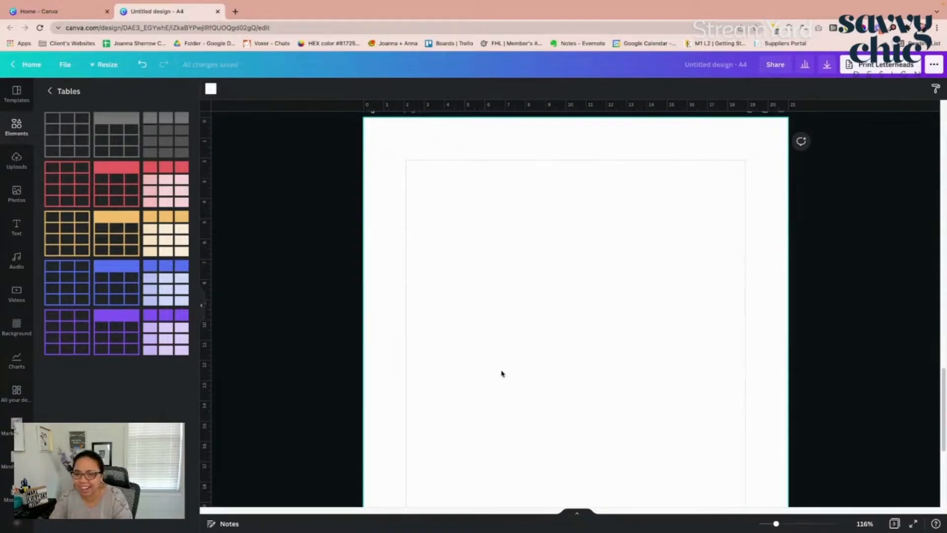
{"action": "left_click", "coordinate": [51, 141]}
{"action": "left_click_drag", "start_coordinate": [579, 360], "coordinate": [540, 179]}
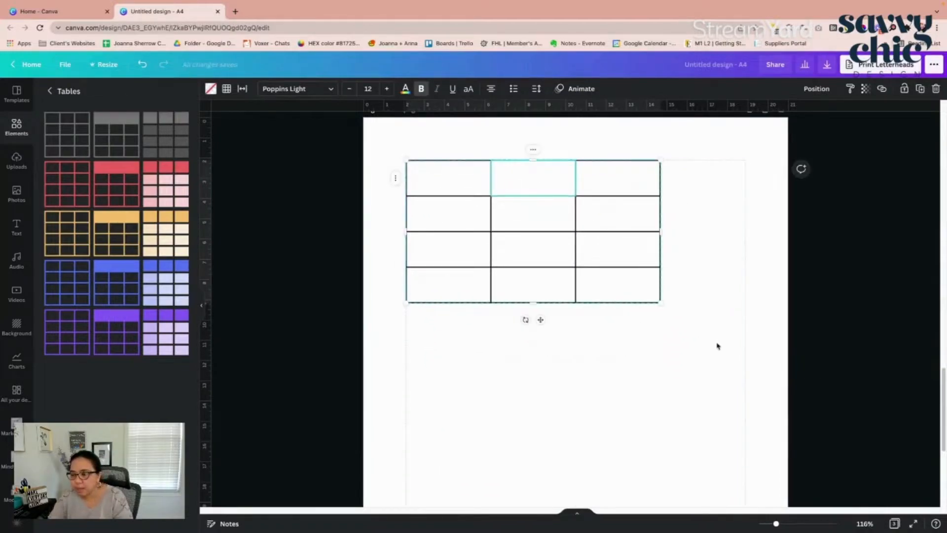
{"action": "left_click_drag", "start_coordinate": [665, 301], "coordinate": [745, 381]}
{"action": "left_click", "coordinate": [356, 276]}
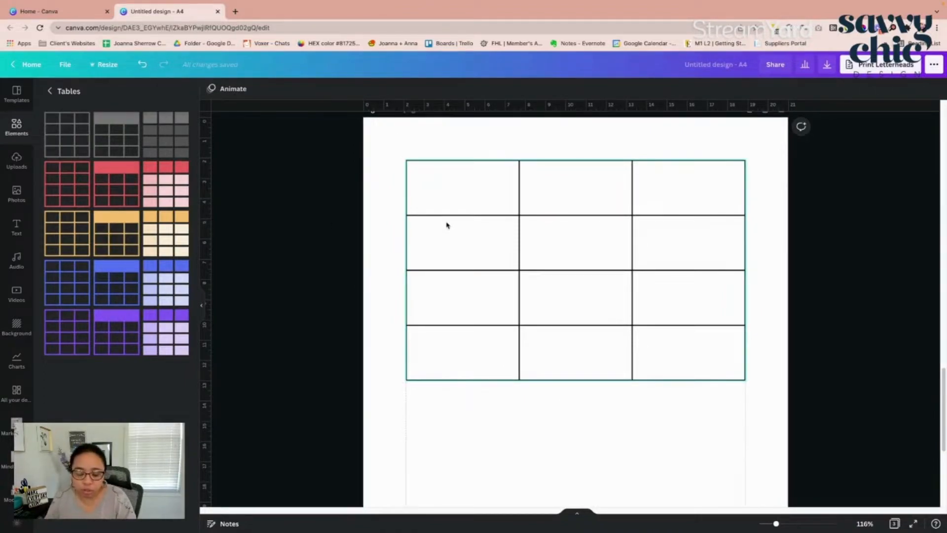
Examine the border placement options available for the table's first cell
{"action": "left_click", "coordinate": [444, 190]}
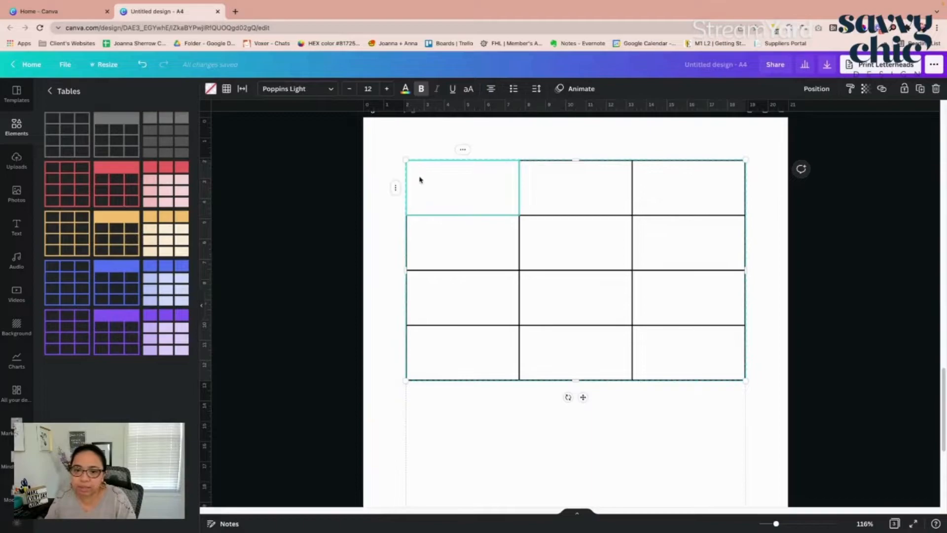
{"action": "left_click", "coordinate": [228, 90]}
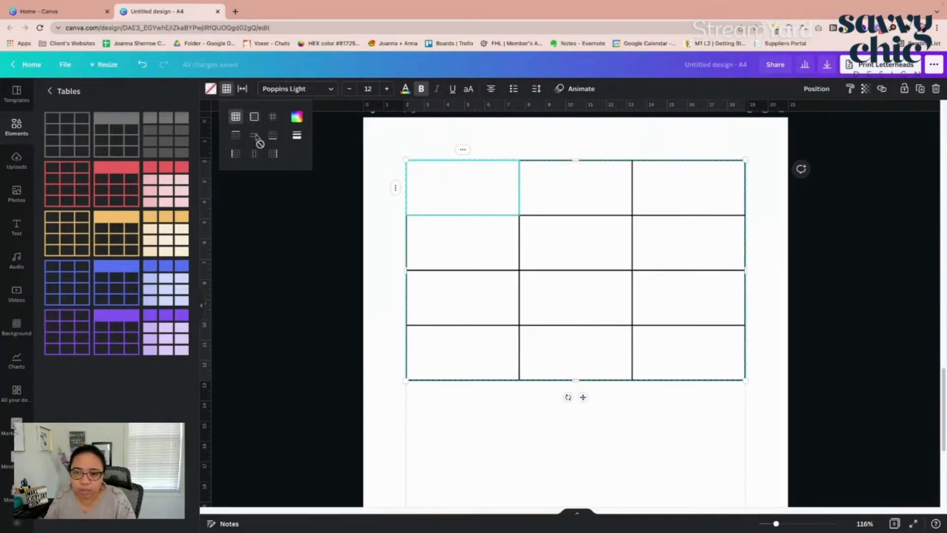
{"action": "left_click", "coordinate": [235, 156]}
{"action": "left_click", "coordinate": [375, 228]}
{"action": "left_click", "coordinate": [437, 201]}
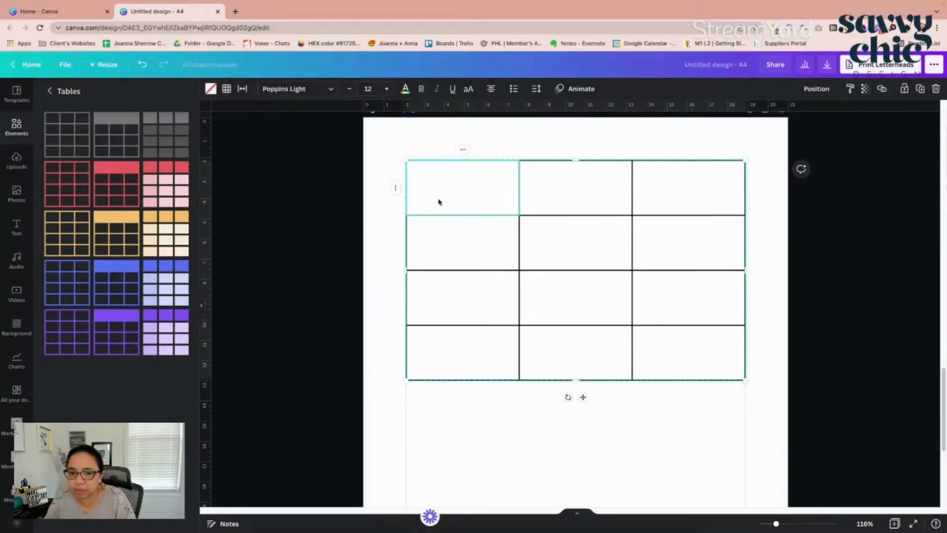
{"action": "left_click", "coordinate": [226, 89]}
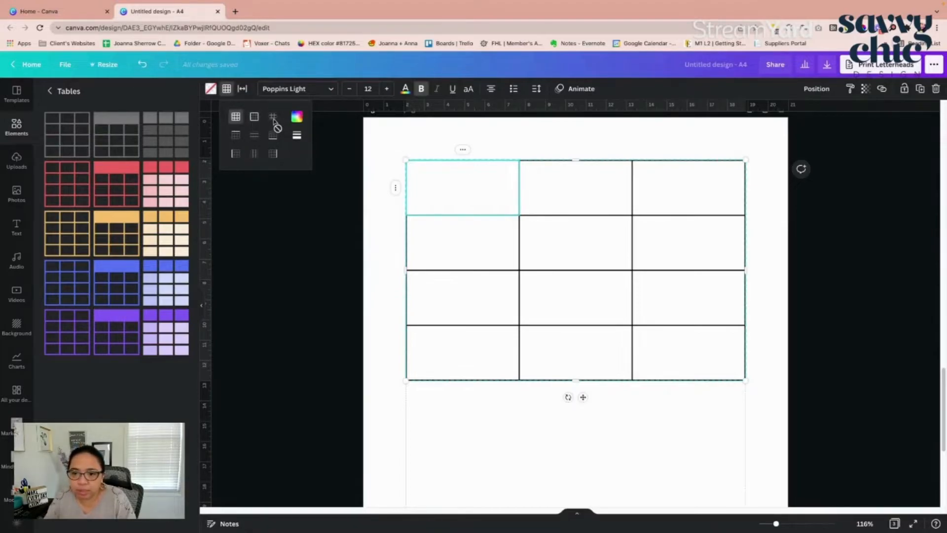
{"action": "left_click", "coordinate": [409, 134]}
{"action": "left_click", "coordinate": [446, 201]}
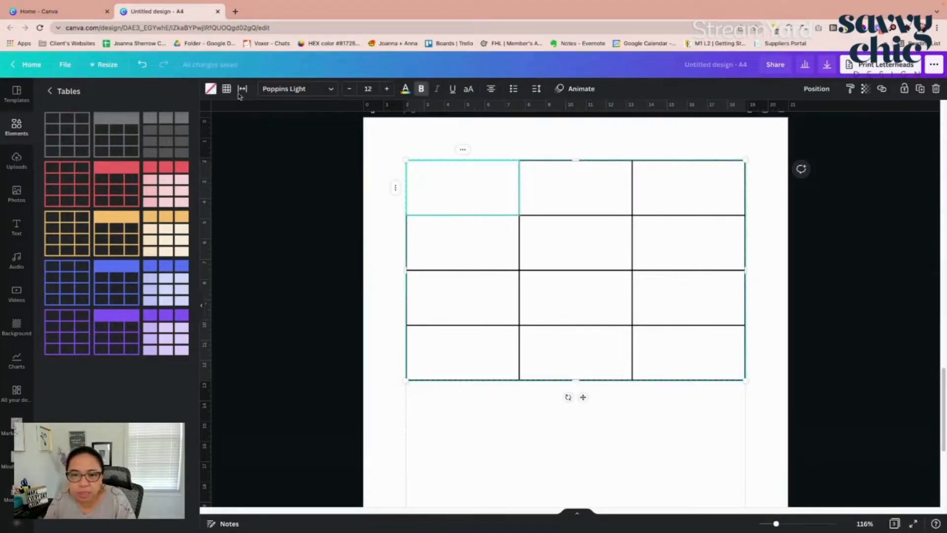
Color only the bottom border of the first cell dark red from the Color Palette Training Colors
{"action": "left_click", "coordinate": [226, 88]}
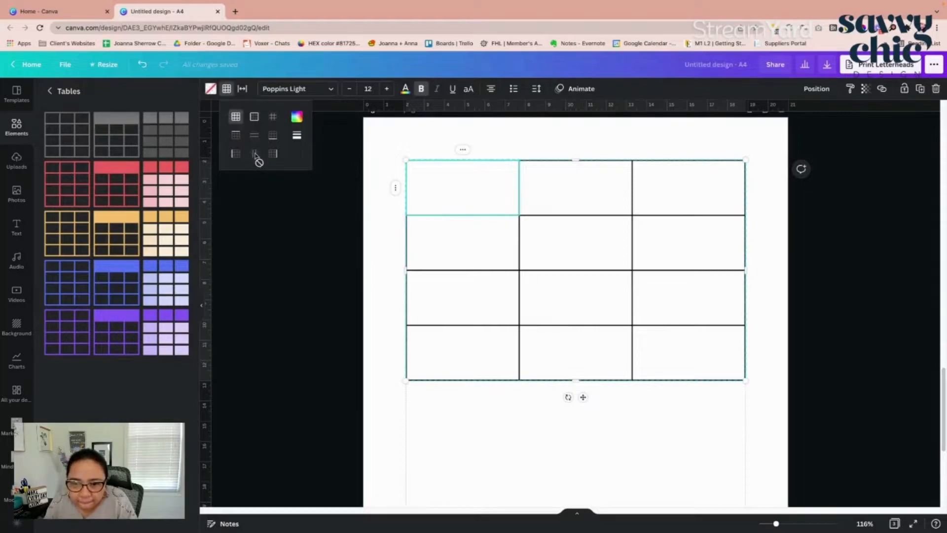
{"action": "left_click", "coordinate": [240, 118]}
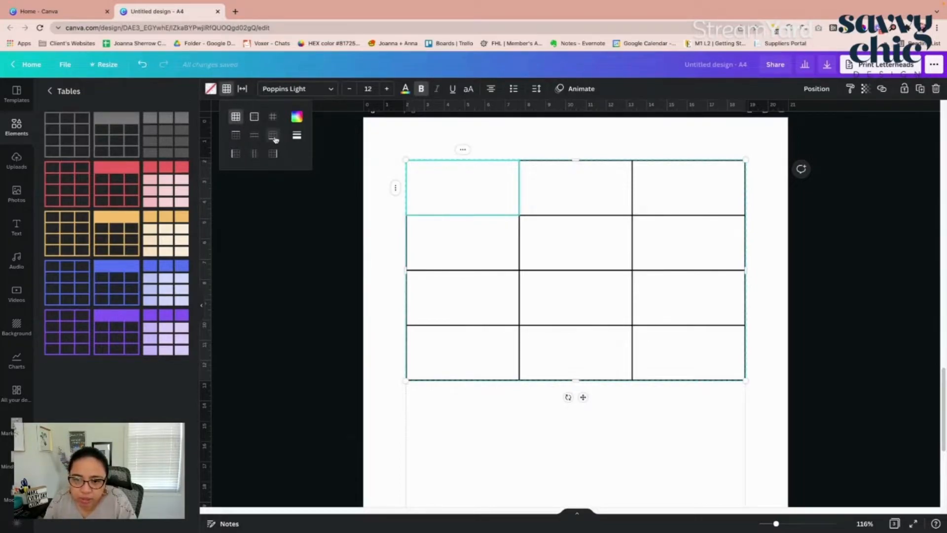
{"action": "left_click", "coordinate": [274, 138]}
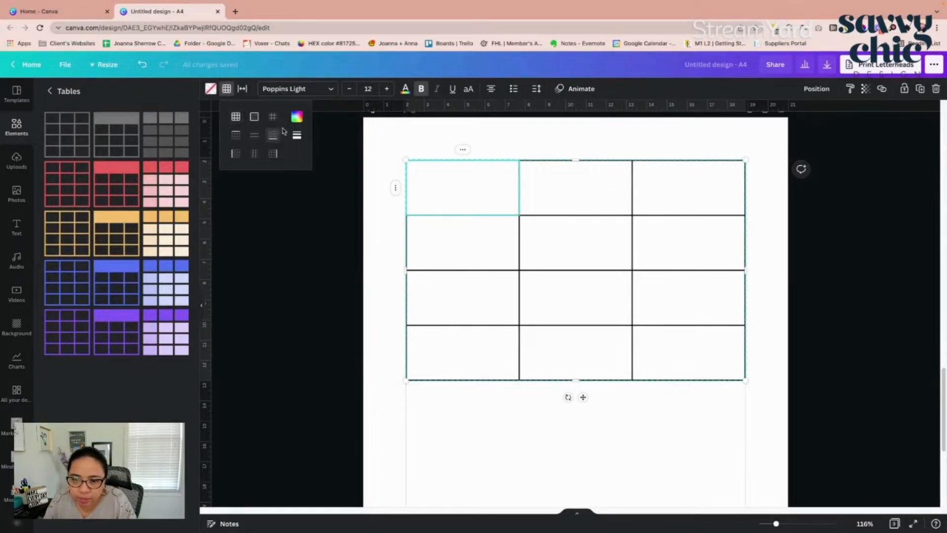
{"action": "left_click", "coordinate": [296, 117]}
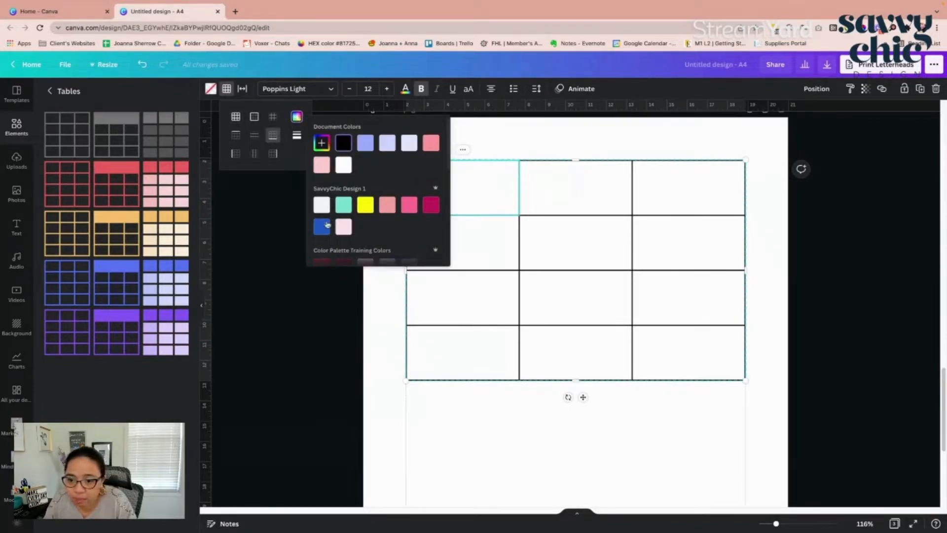
{"action": "scroll", "coordinate": [338, 210], "scroll_direction": "down", "scroll_amount": 3}
{"action": "left_click", "coordinate": [344, 197]}
{"action": "left_click", "coordinate": [517, 132]}
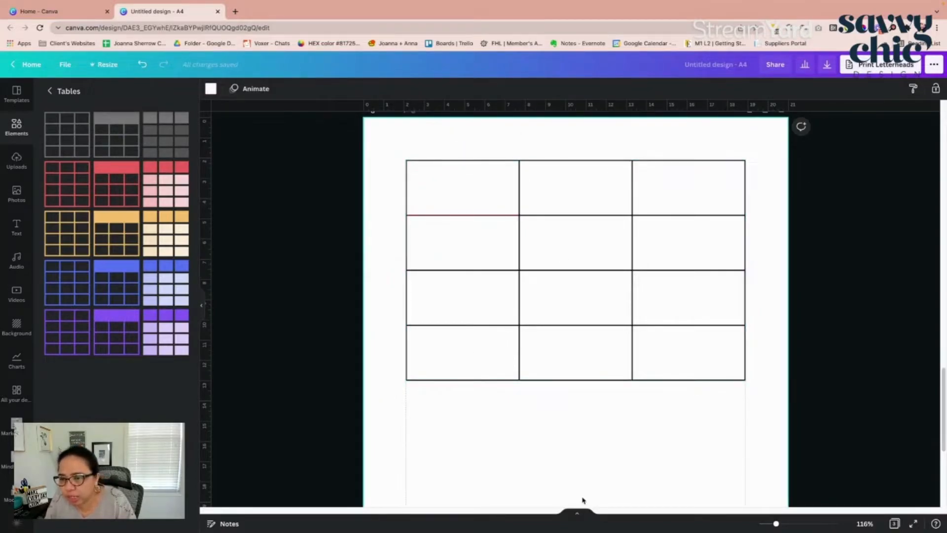
Color only the top border of the first cell dark navy
{"action": "left_click", "coordinate": [436, 200]}
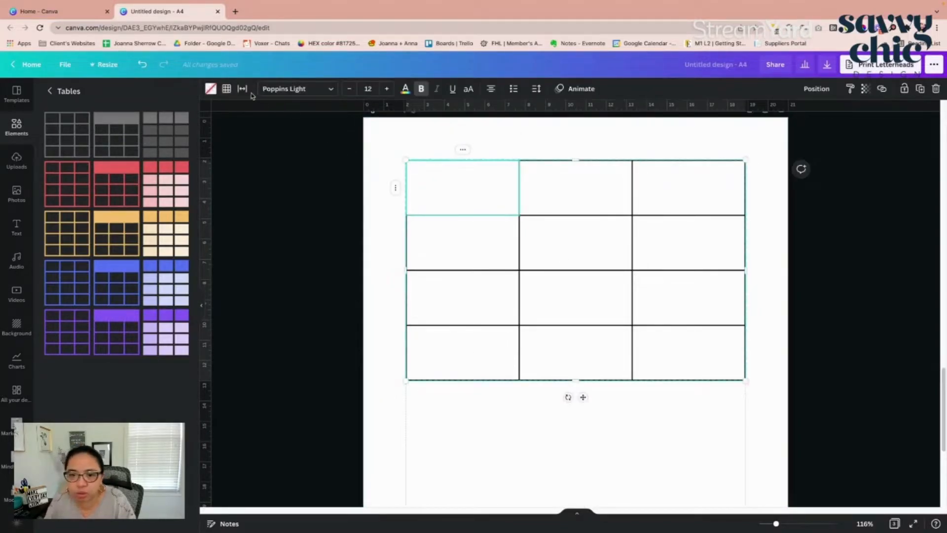
{"action": "left_click", "coordinate": [226, 89]}
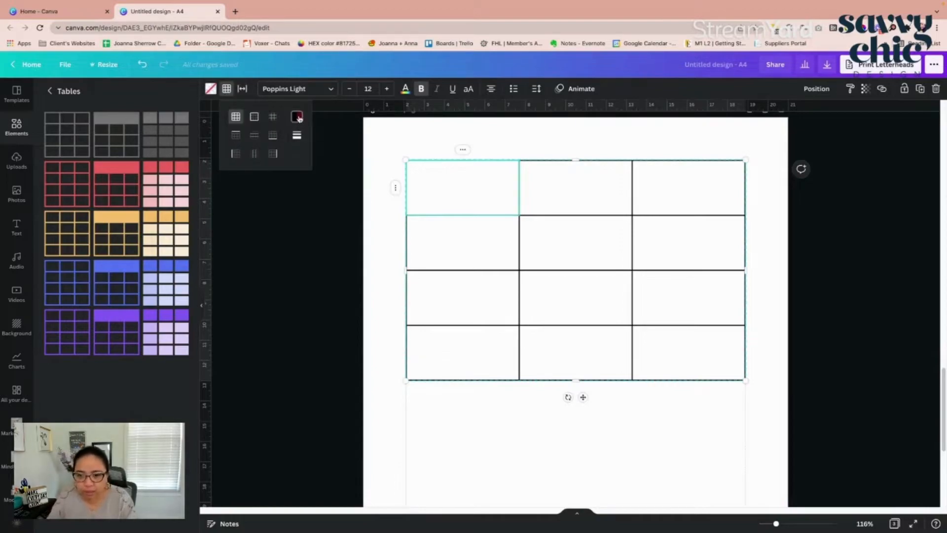
{"action": "left_click", "coordinate": [235, 137]}
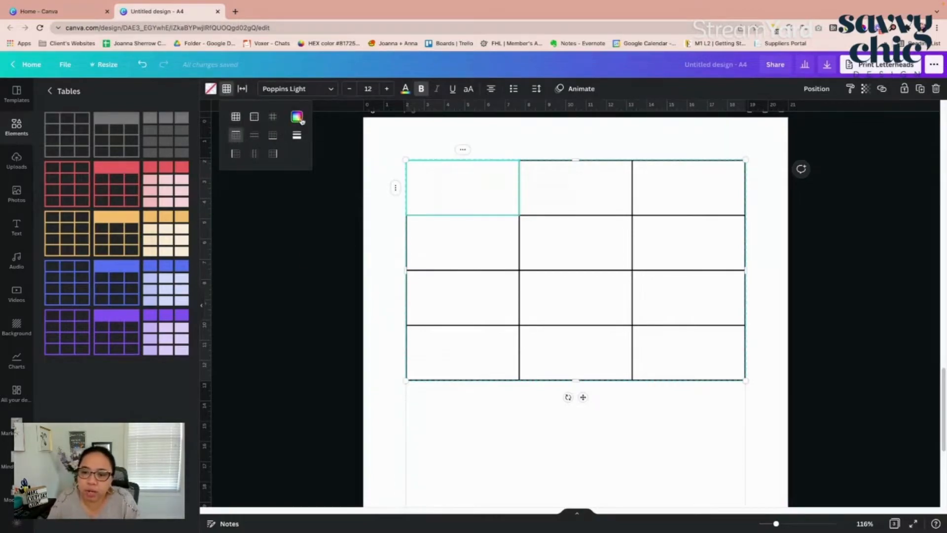
{"action": "left_click", "coordinate": [297, 116]}
{"action": "scroll", "coordinate": [345, 213], "scroll_direction": "down", "scroll_amount": 3}
{"action": "left_click", "coordinate": [324, 173]}
{"action": "left_click", "coordinate": [532, 145]}
Color all borders of the first cell pink from the document colors
{"action": "left_click", "coordinate": [486, 178]}
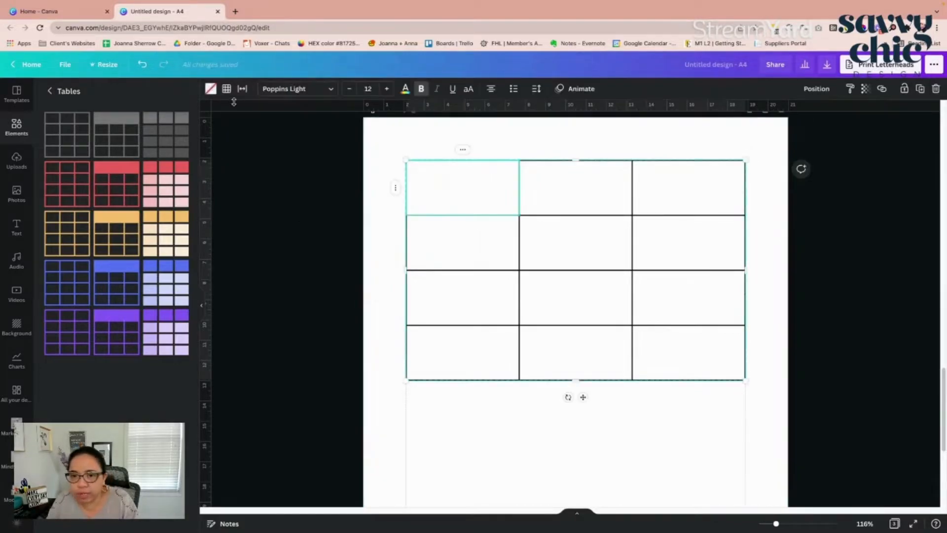
{"action": "left_click", "coordinate": [227, 89]}
{"action": "left_click", "coordinate": [298, 117]}
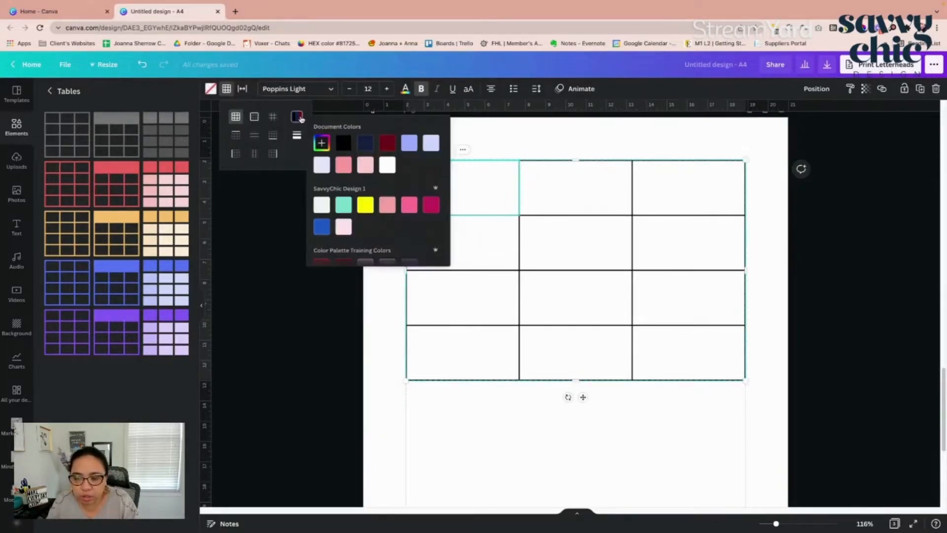
{"action": "left_click", "coordinate": [343, 164]}
{"action": "left_click", "coordinate": [496, 151]}
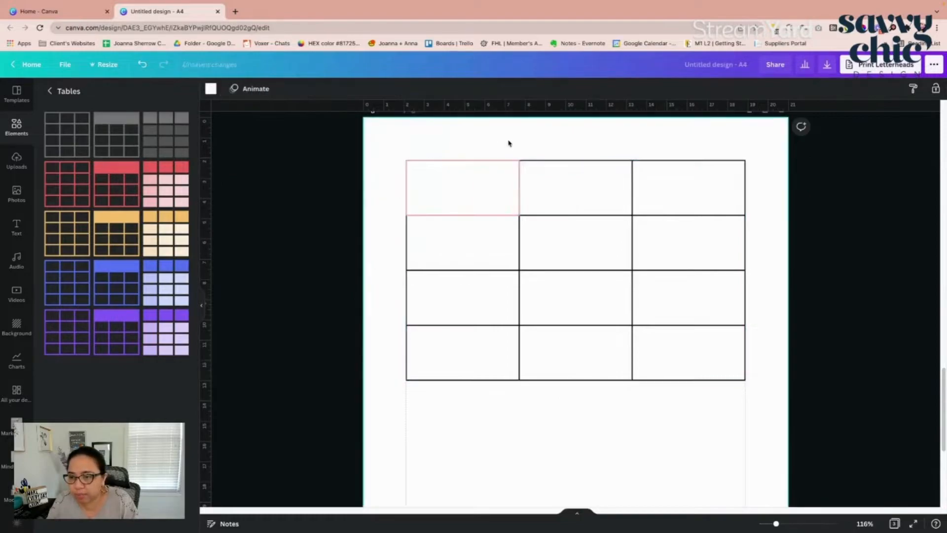
Set the weight of the first cell's outer borders to 10
{"action": "left_click", "coordinate": [456, 164]}
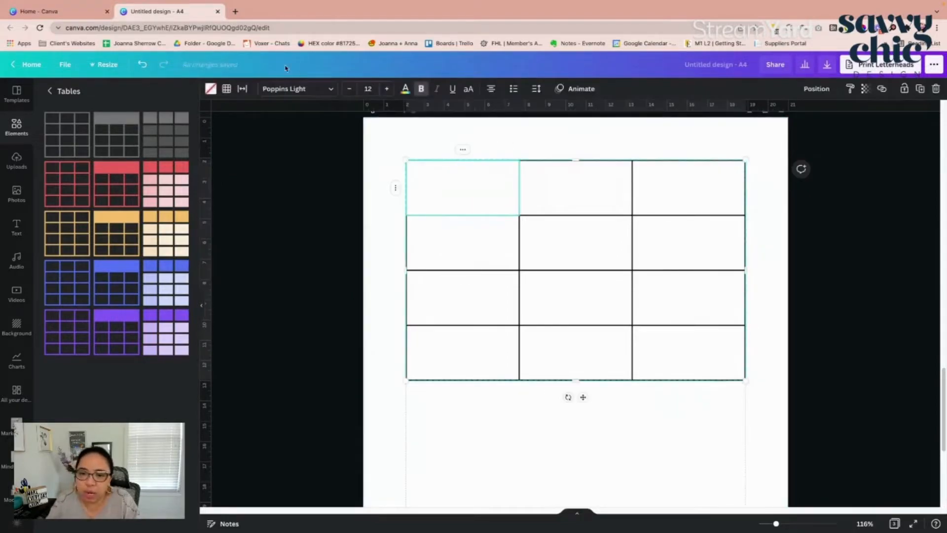
{"action": "left_click", "coordinate": [227, 89]}
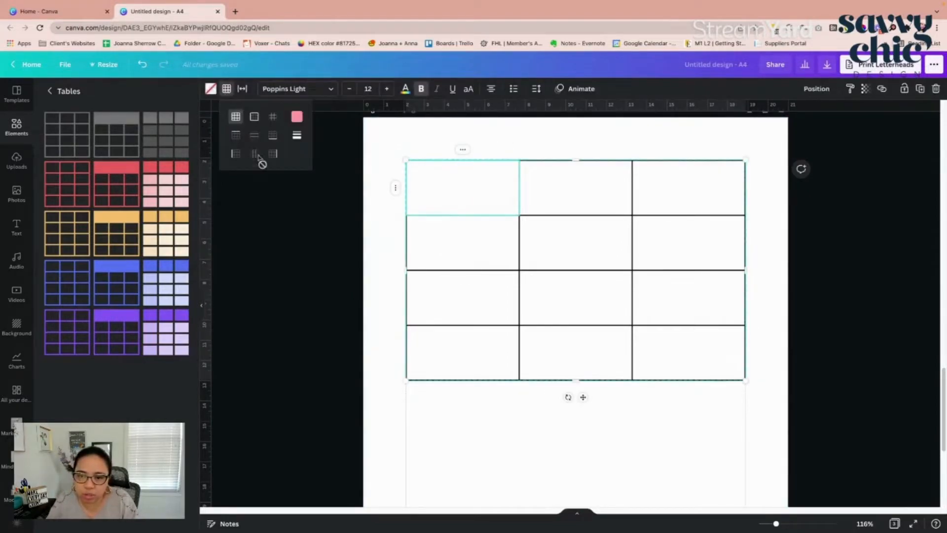
{"action": "left_click", "coordinate": [254, 120]}
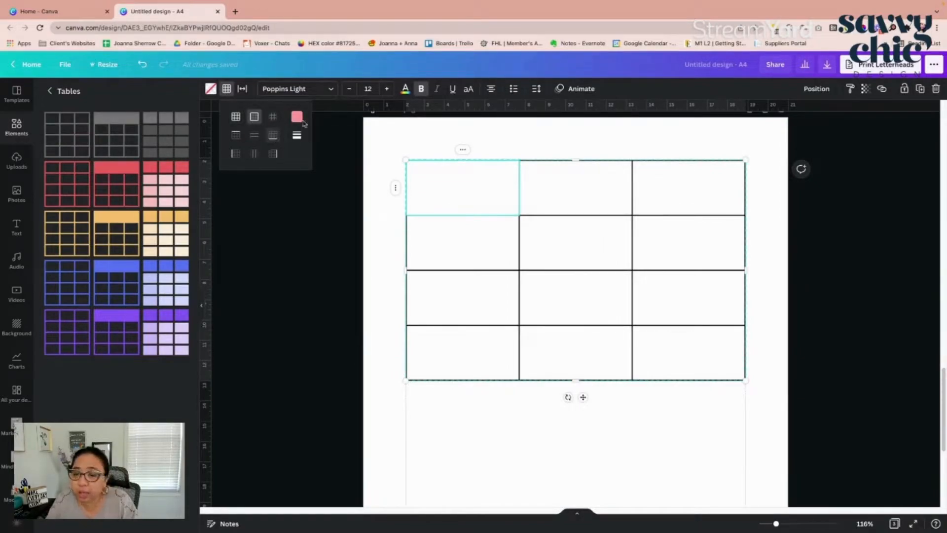
{"action": "left_click", "coordinate": [296, 135]}
{"action": "left_click_drag", "start_coordinate": [386, 151], "coordinate": [452, 153]}
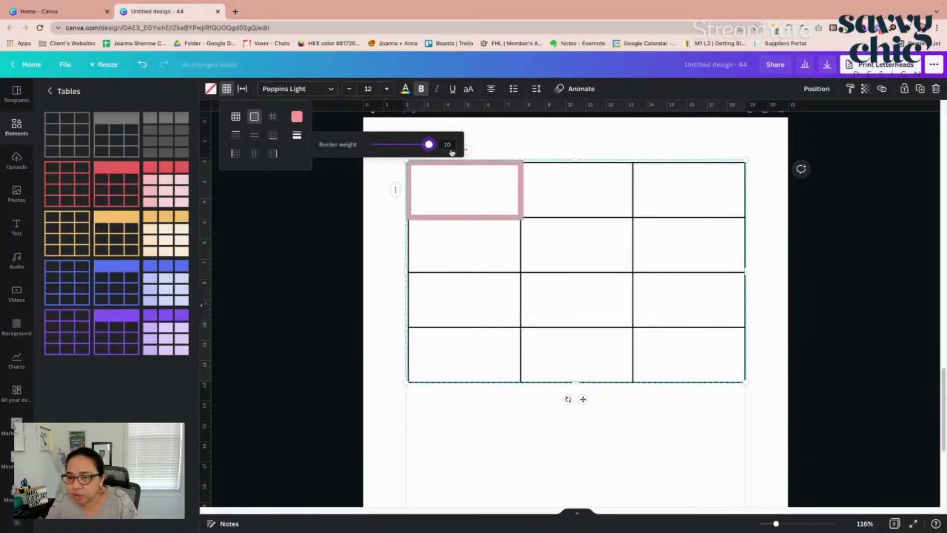
{"action": "left_click", "coordinate": [528, 136]}
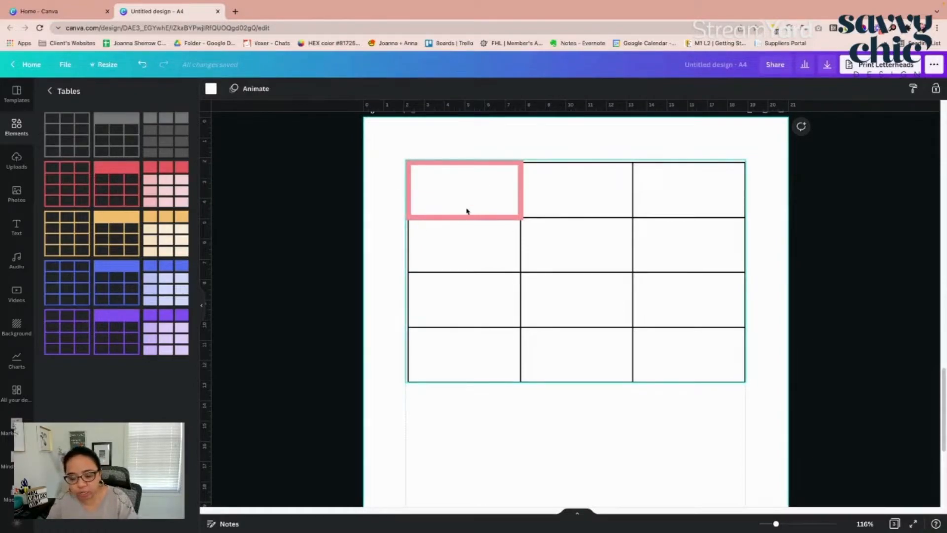
Try a table spacing of 20, and settle on 10 for both the table spacing and the cell spacing
{"action": "left_click", "coordinate": [446, 174]}
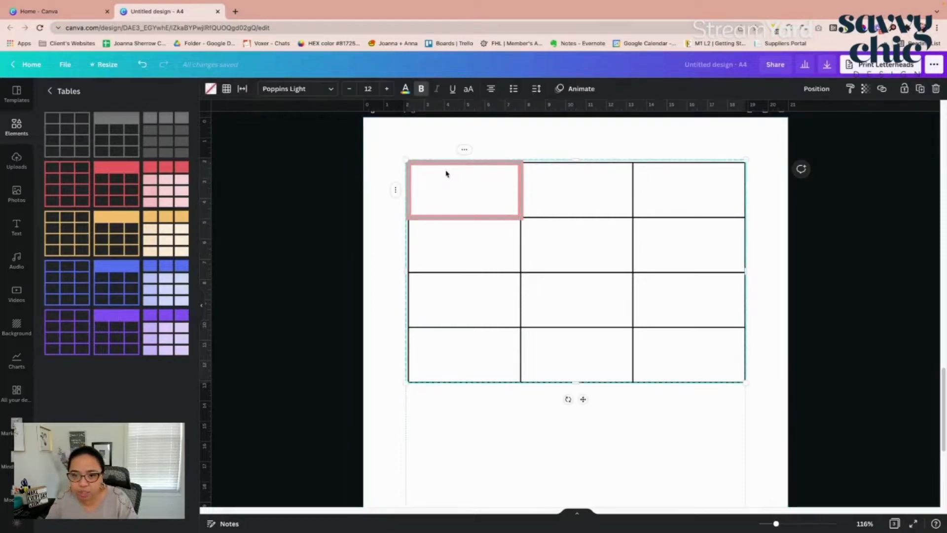
{"action": "left_click", "coordinate": [244, 92]}
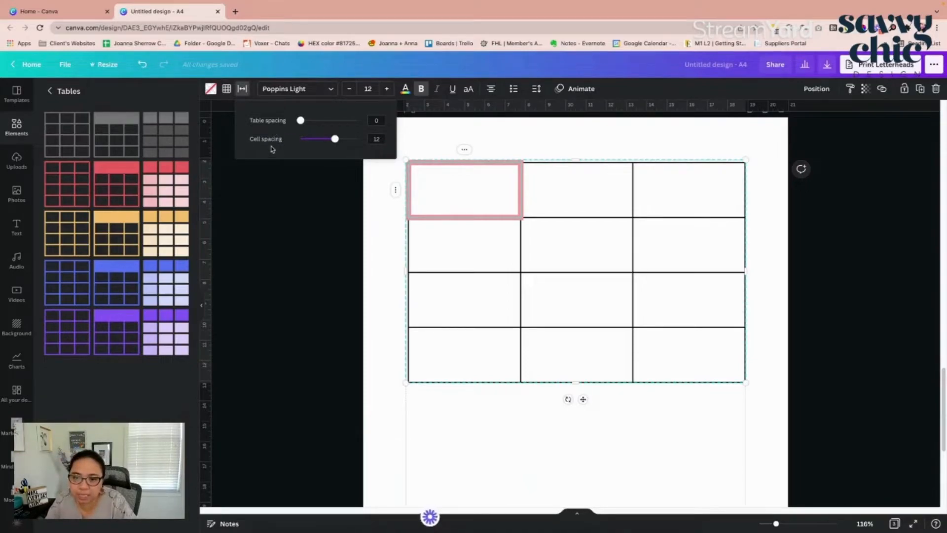
{"action": "left_click_drag", "start_coordinate": [300, 121], "coordinate": [375, 130]}
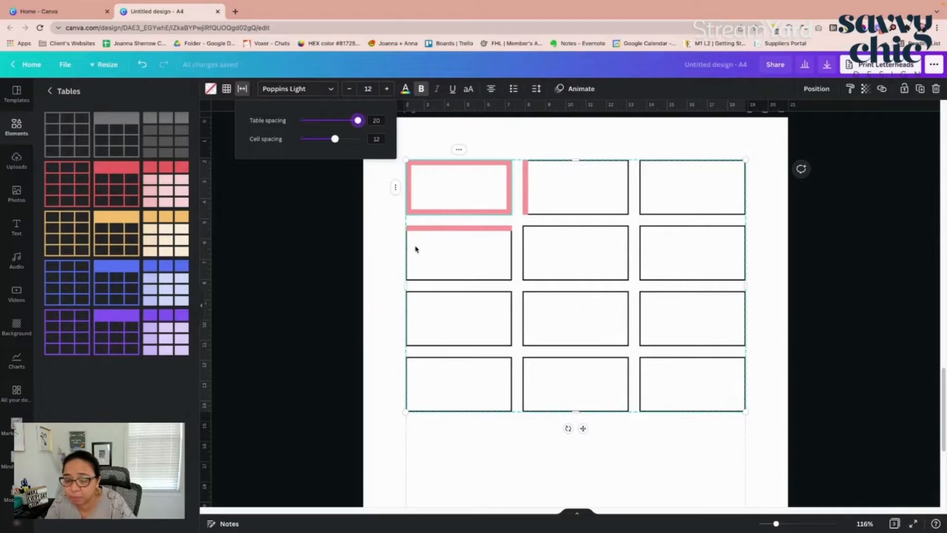
{"action": "left_click_drag", "start_coordinate": [358, 121], "coordinate": [330, 153]}
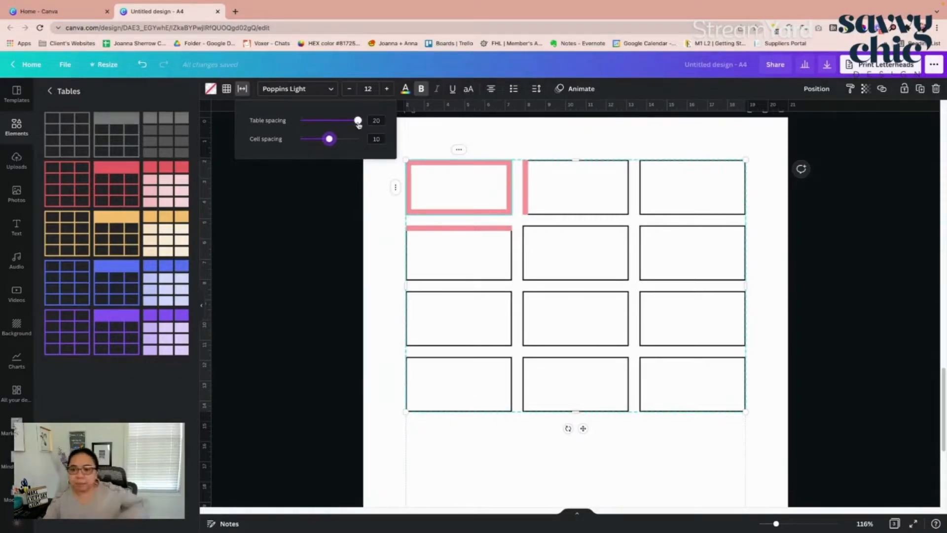
{"action": "left_click_drag", "start_coordinate": [357, 123], "coordinate": [329, 121]}
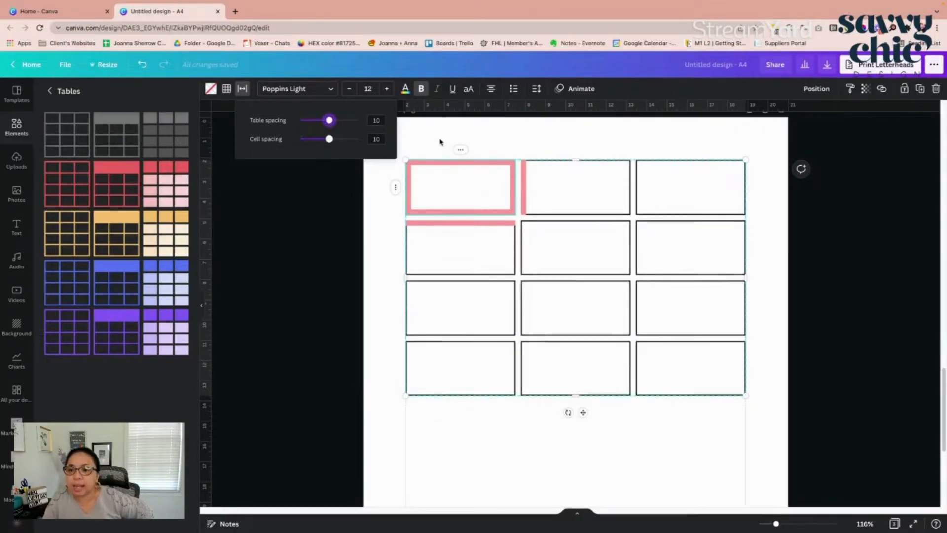
{"action": "left_click", "coordinate": [440, 143]}
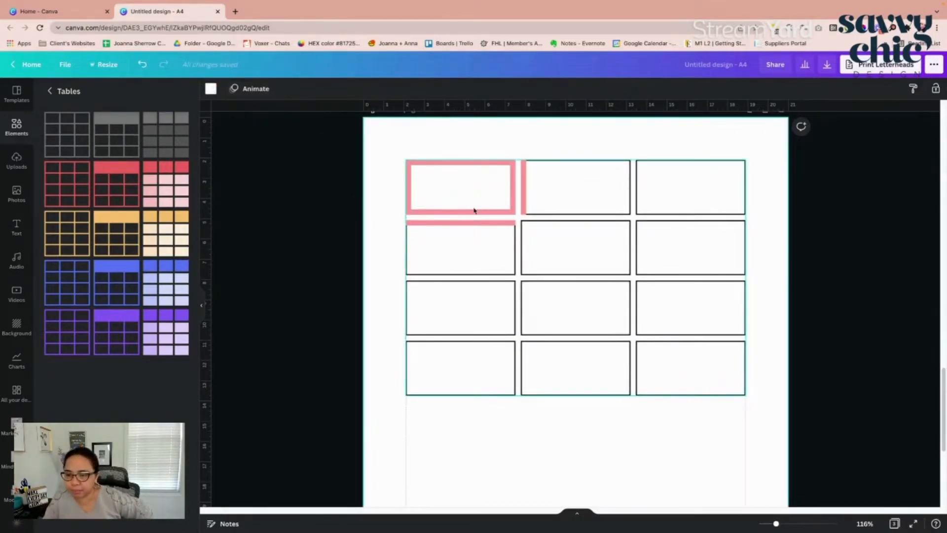
Fill the middle cell of the first row with periwinkle blue and color all its borders black
{"action": "left_click", "coordinate": [581, 196]}
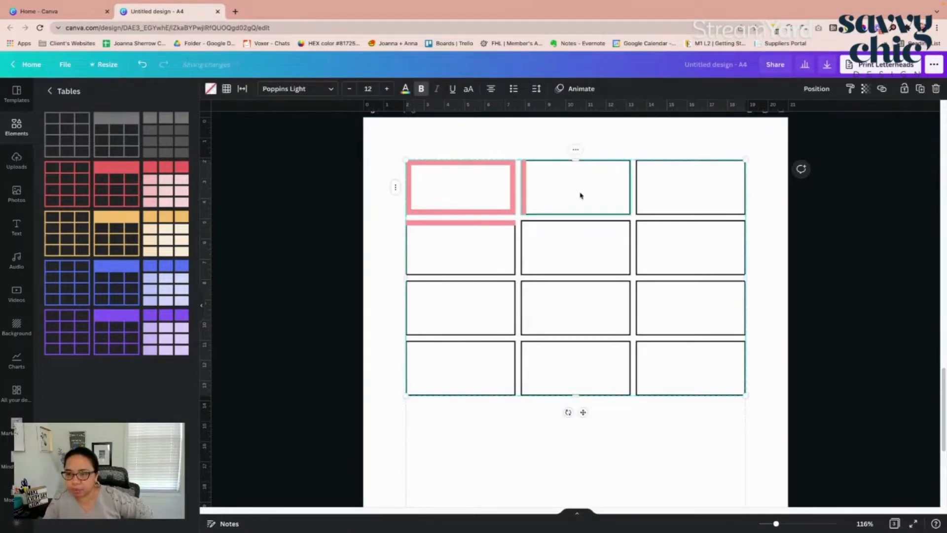
{"action": "left_click", "coordinate": [211, 89]}
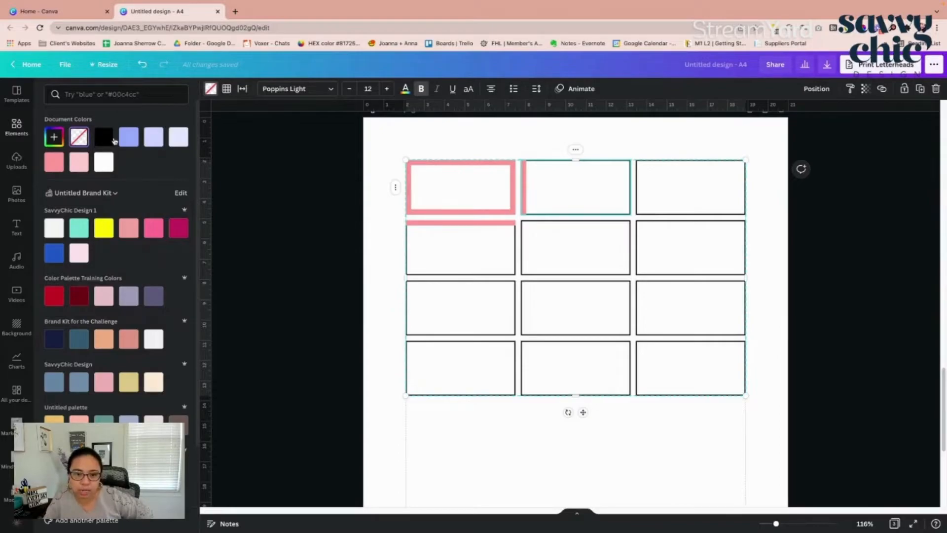
{"action": "left_click", "coordinate": [129, 137]}
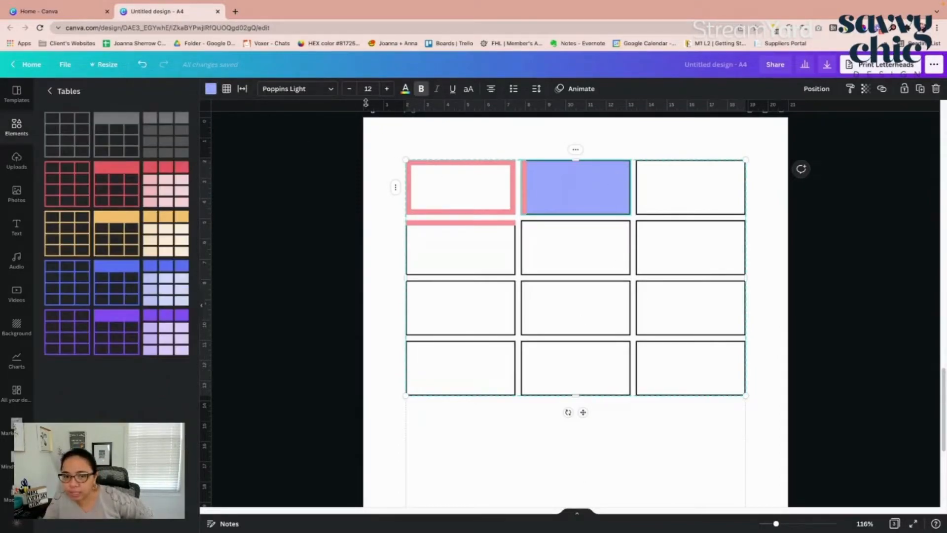
{"action": "left_click", "coordinate": [227, 88]}
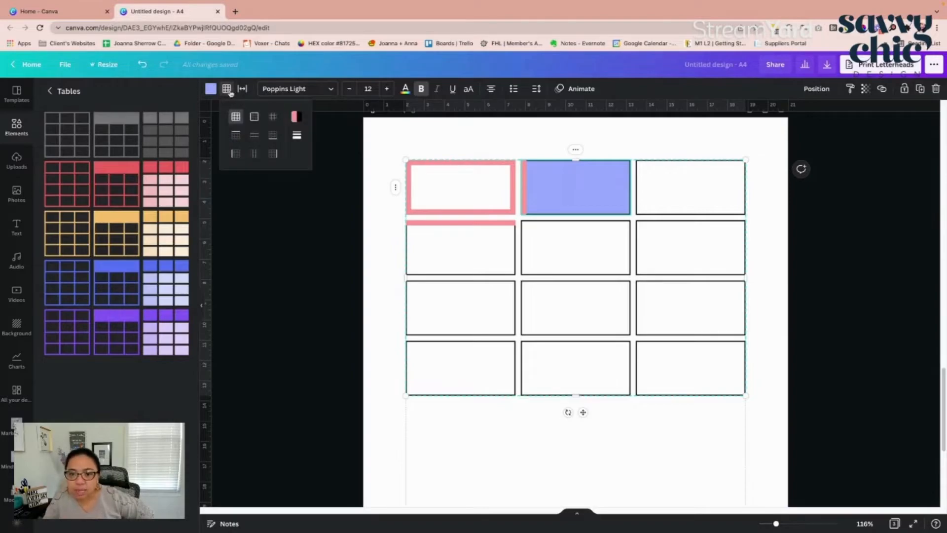
{"action": "left_click", "coordinate": [296, 117]}
{"action": "left_click", "coordinate": [344, 145]}
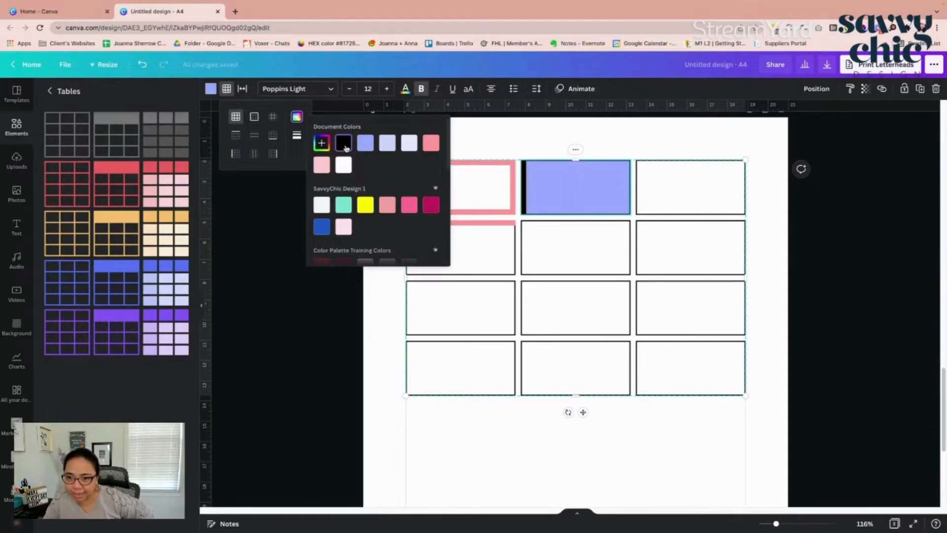
Set the table spacing to 9 and the border weight of the periwinkle cell to 3
{"action": "left_click", "coordinate": [242, 88]}
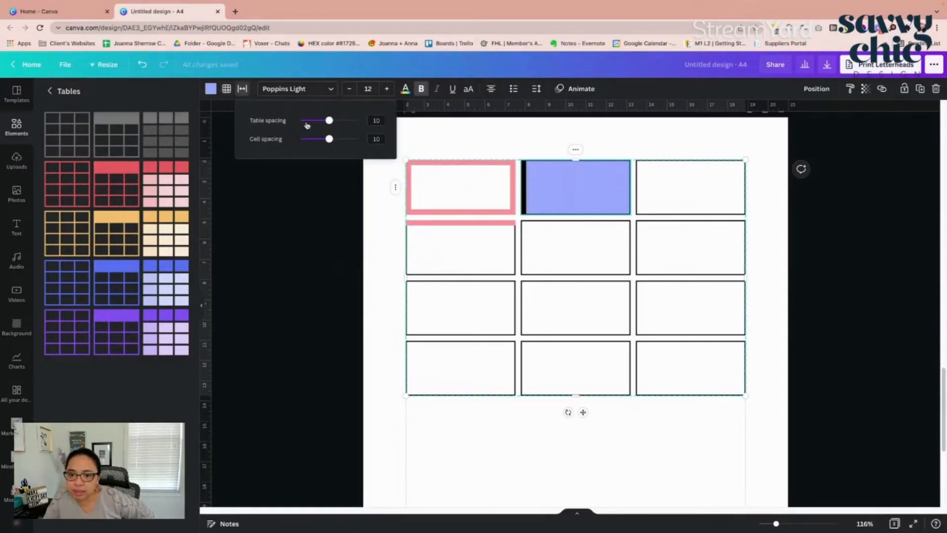
{"action": "mouse_move", "coordinate": [330, 124]}
{"action": "left_mouse_down"}
{"action": "mouse_move", "coordinate": [316, 122]}
{"action": "mouse_move", "coordinate": [340, 125]}
{"action": "mouse_move", "coordinate": [326, 122]}
{"action": "left_mouse_up"}
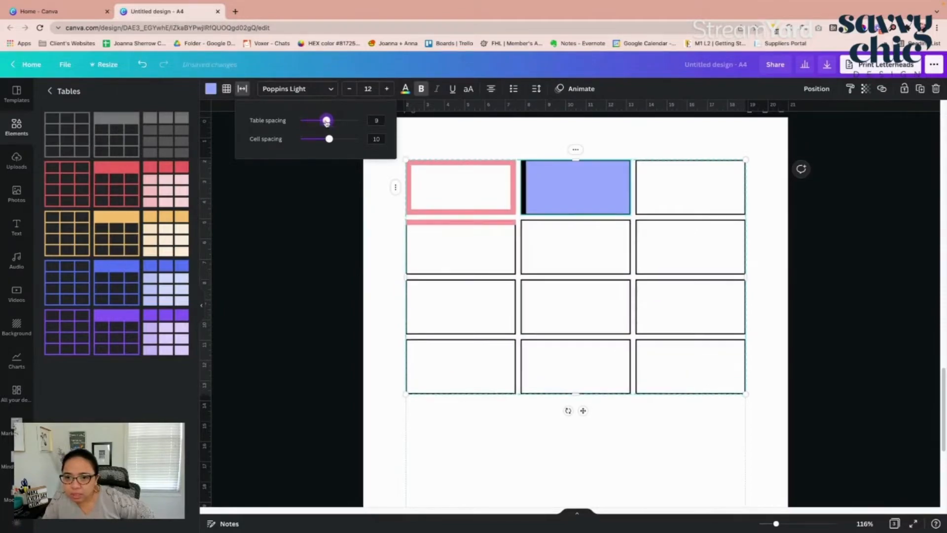
{"action": "left_click", "coordinate": [225, 90]}
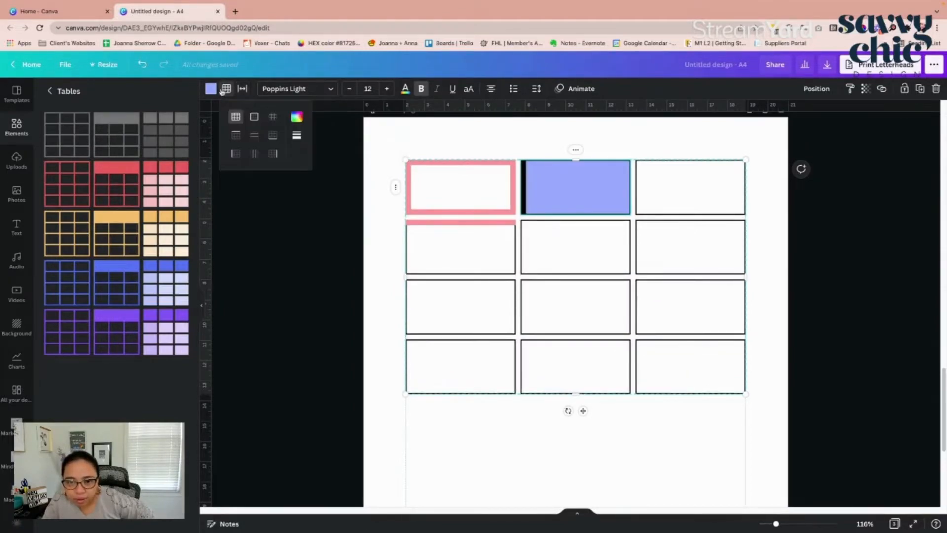
{"action": "left_click", "coordinate": [299, 138]}
{"action": "left_click_drag", "start_coordinate": [430, 146], "coordinate": [390, 149]}
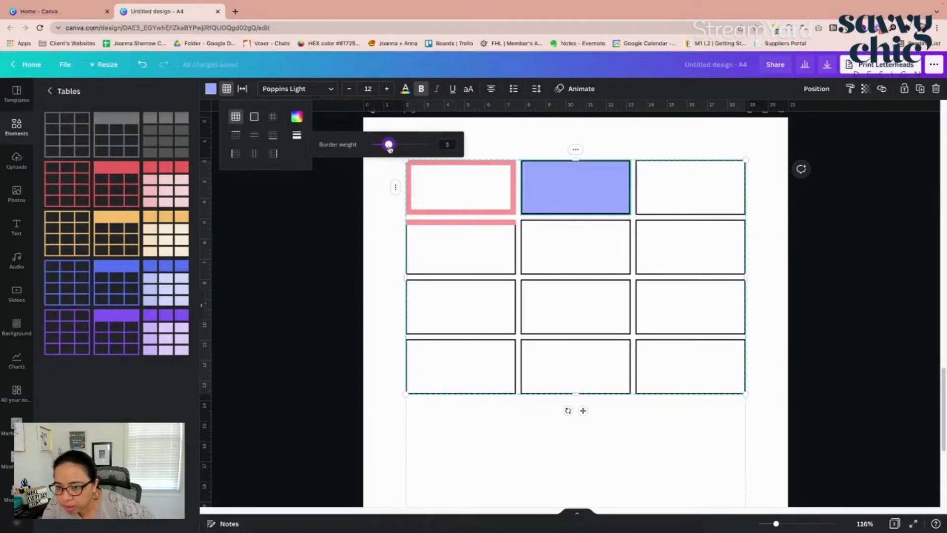
{"action": "left_click", "coordinate": [491, 143]}
{"action": "left_click", "coordinate": [572, 174]}
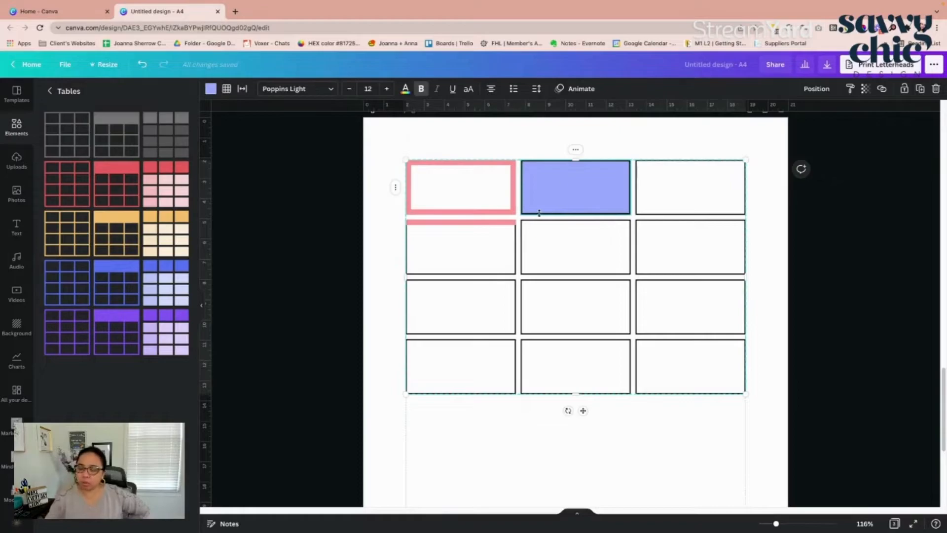
{"action": "left_click", "coordinate": [525, 284]}
{"action": "left_click_drag", "start_coordinate": [572, 184], "coordinate": [564, 202]}
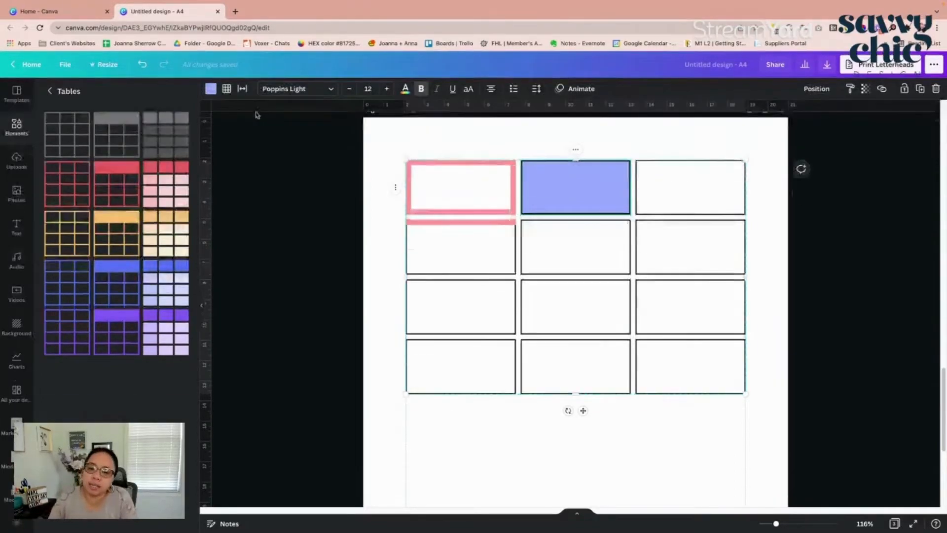
{"action": "left_click", "coordinate": [243, 89]}
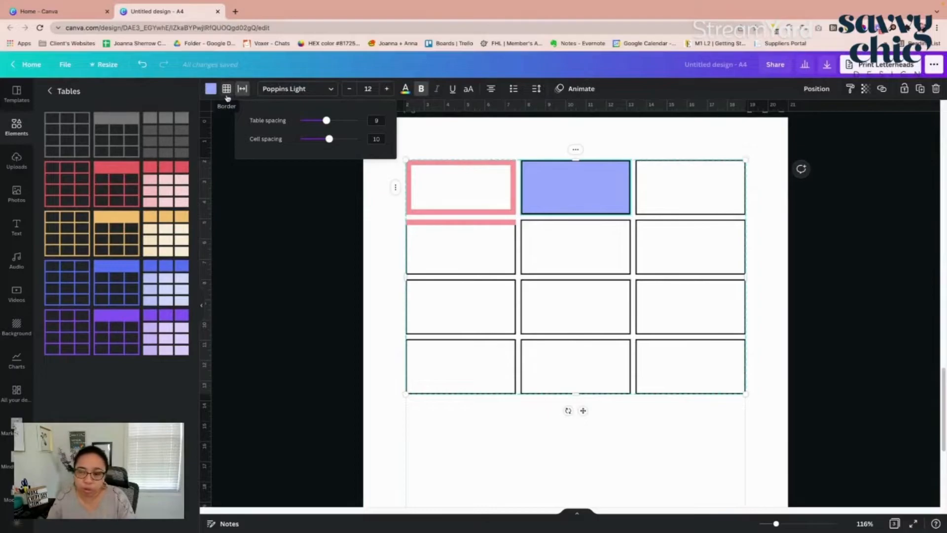
{"action": "left_click", "coordinate": [682, 259]}
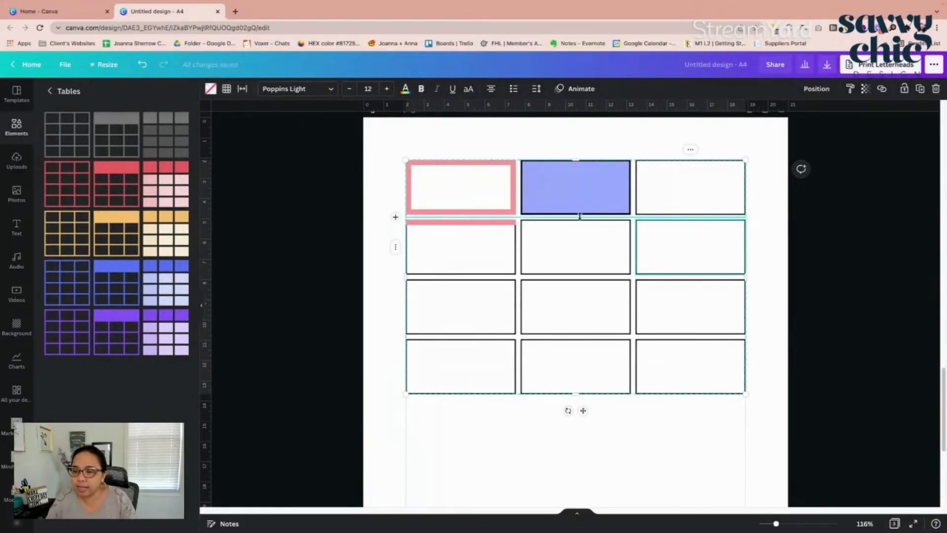
Add the red table with shaded pink cells below the black-bordered table, aligned to the left margin and about 11 cm wide
{"action": "scroll", "coordinate": [590, 351], "scroll_direction": "down", "scroll_amount": 5}
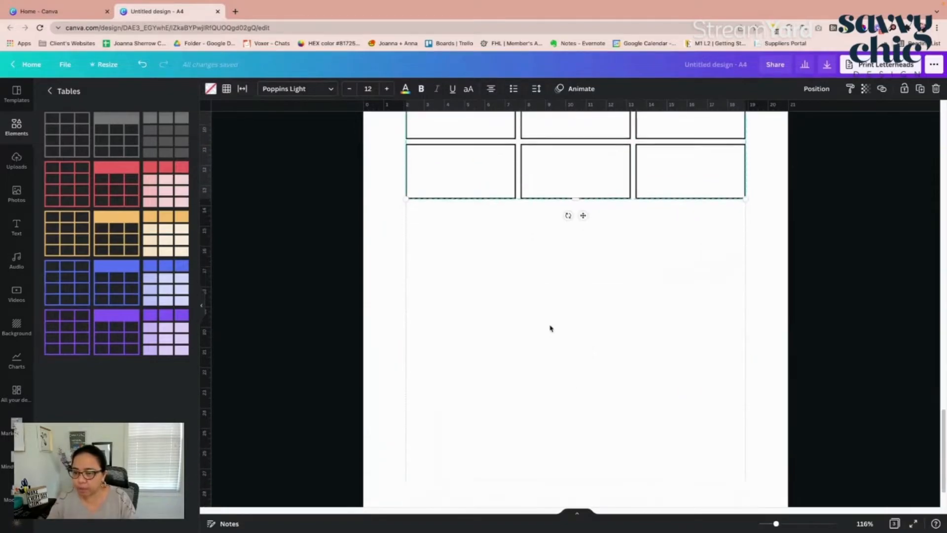
{"action": "scroll", "coordinate": [551, 328], "scroll_direction": "down", "scroll_amount": 2}
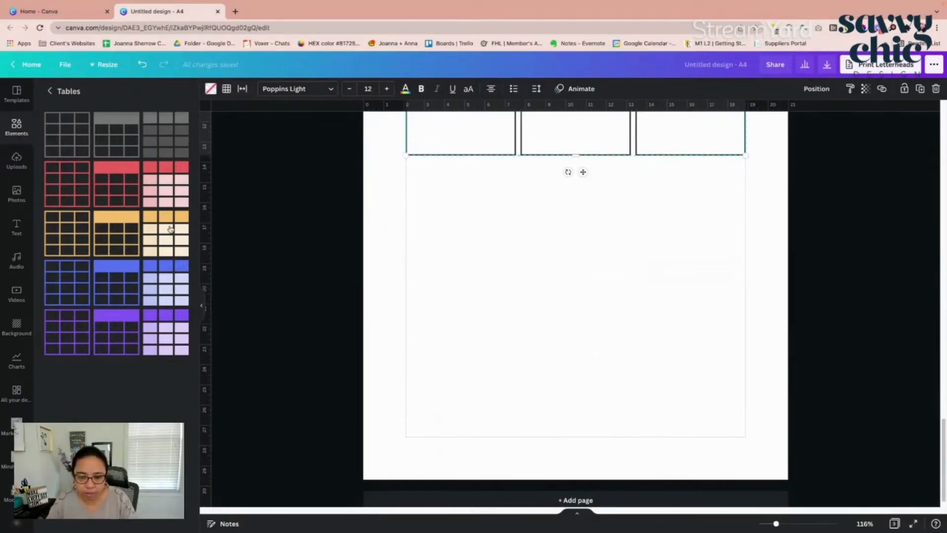
{"action": "left_click", "coordinate": [162, 188]}
{"action": "left_click_drag", "start_coordinate": [596, 196], "coordinate": [530, 234]}
{"action": "left_click_drag", "start_coordinate": [661, 330], "coordinate": [625, 341]}
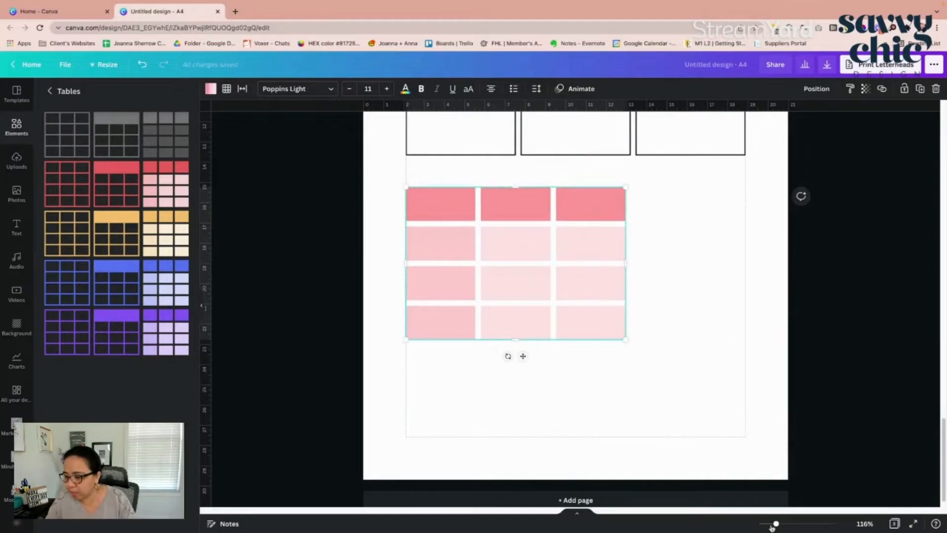
Insert a column between the first and second columns of the pink table
{"action": "left_click_drag", "start_coordinate": [776, 524], "coordinate": [785, 524]}
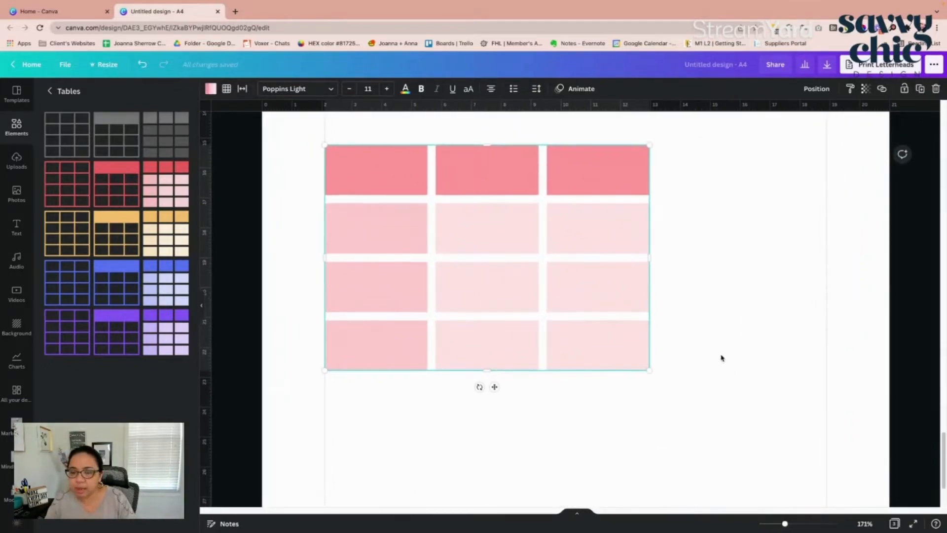
{"action": "scroll", "coordinate": [721, 358], "scroll_direction": "up", "scroll_amount": 1}
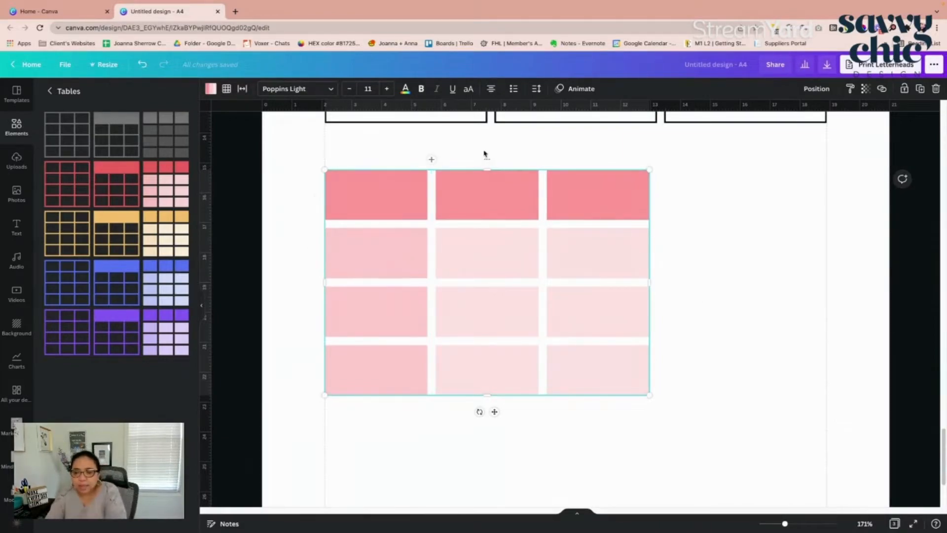
{"action": "left_click", "coordinate": [431, 162]}
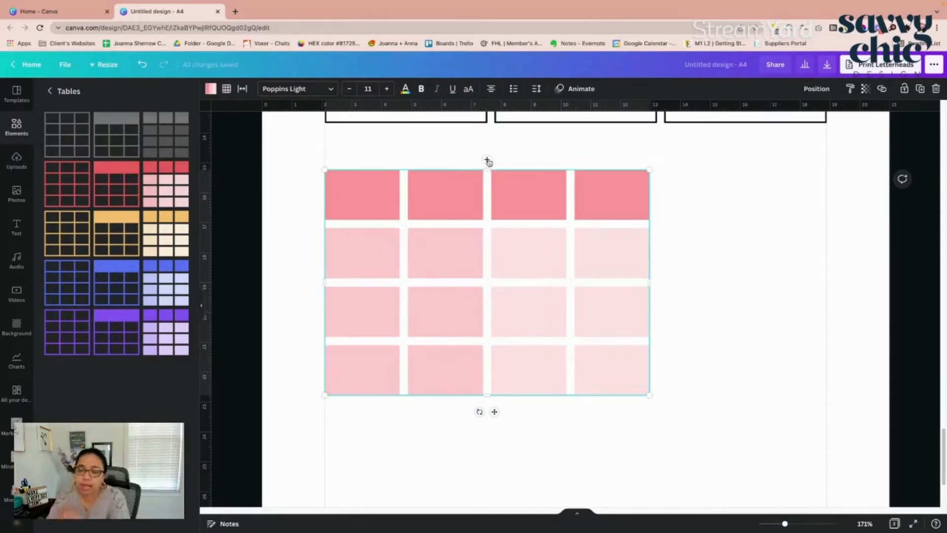
Review the column options of the pink table's second column and the row options of its header row
{"action": "left_click", "coordinate": [446, 160]}
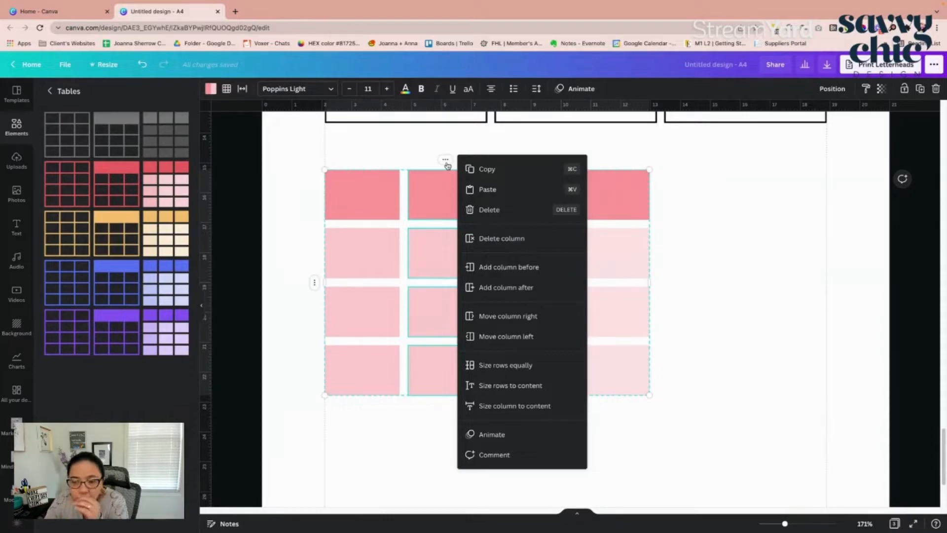
{"action": "left_click", "coordinate": [438, 210]}
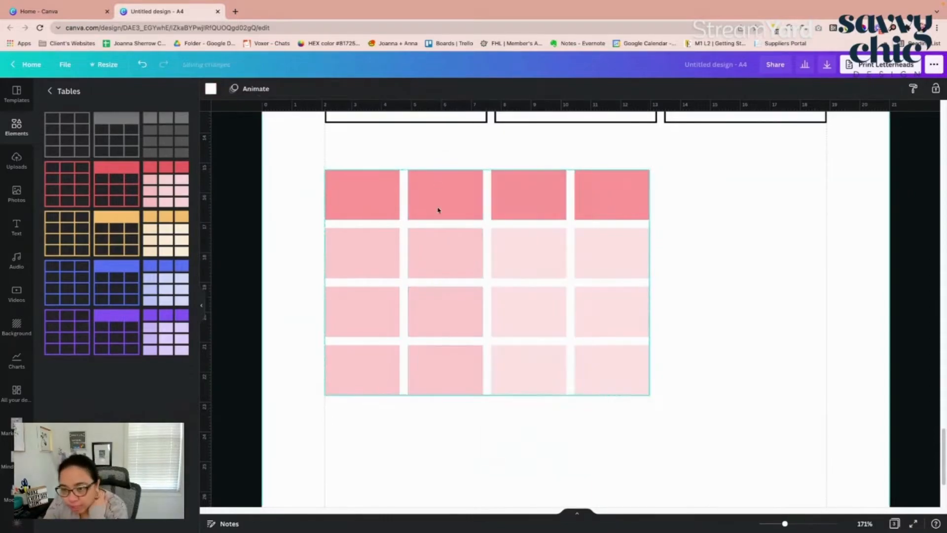
{"action": "left_click", "coordinate": [441, 175]}
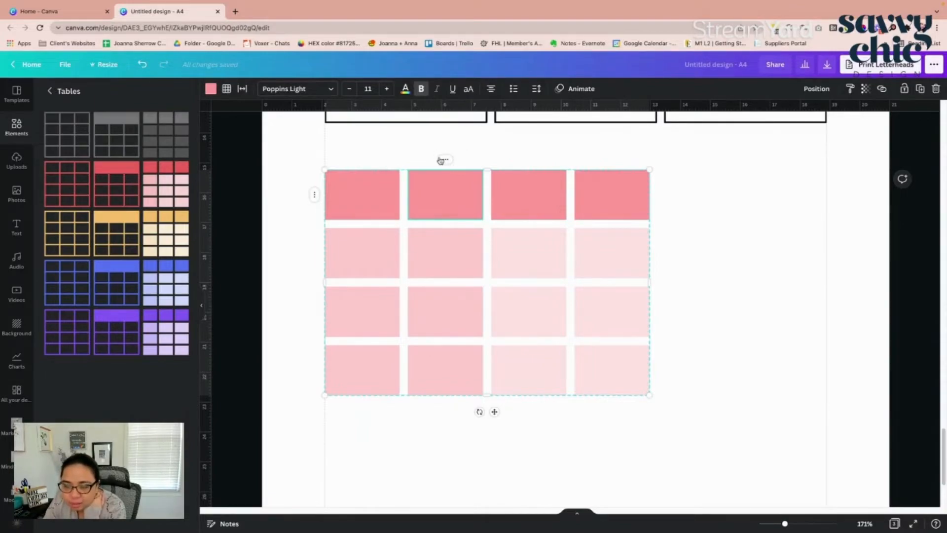
{"action": "left_click", "coordinate": [315, 196]}
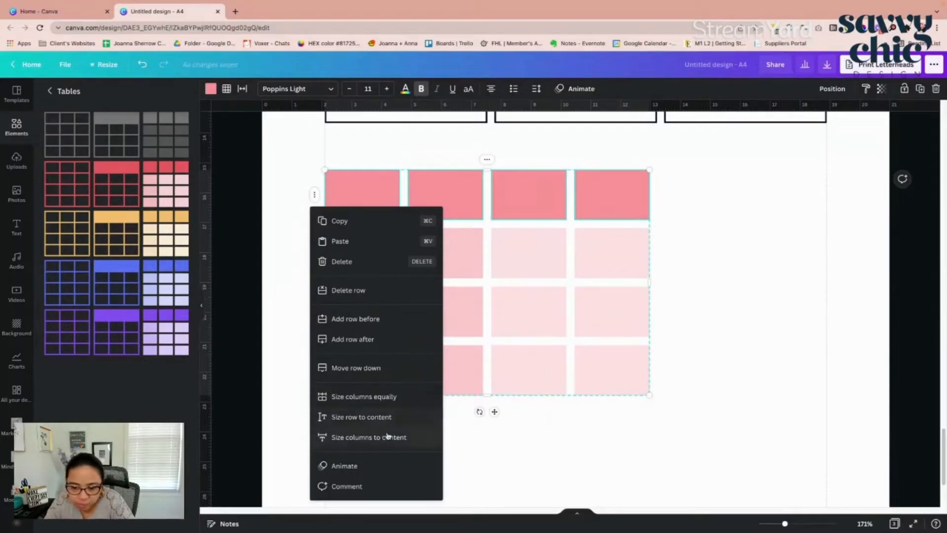
{"action": "left_click", "coordinate": [487, 159]}
{"action": "left_click", "coordinate": [683, 271]}
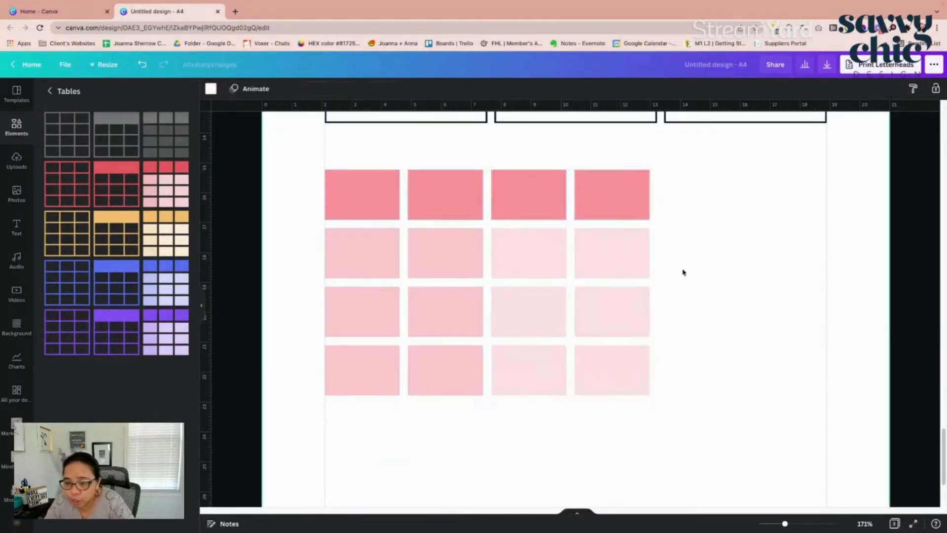
Shorten the pink table's header row and widen its last column out to the right page margin
{"action": "left_click", "coordinate": [414, 203]}
{"action": "left_click_drag", "start_coordinate": [440, 210], "coordinate": [563, 211]}
{"action": "left_click_drag", "start_coordinate": [650, 281], "coordinate": [829, 277]}
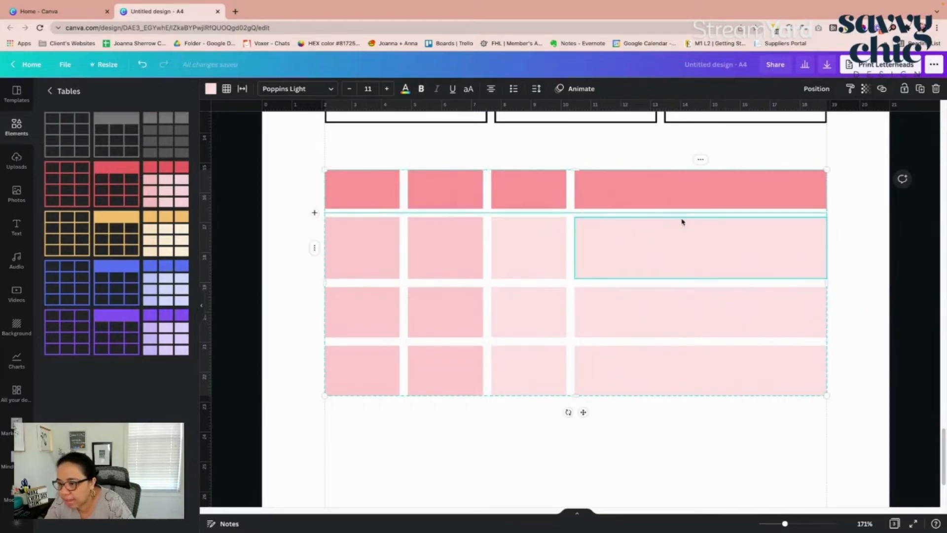
Shorten the pink table's second row and stretch the header row upward to just below the black-bordered table
{"action": "left_click_drag", "start_coordinate": [682, 207], "coordinate": [670, 351]}
{"action": "left_click", "coordinate": [632, 256]}
{"action": "left_click_drag", "start_coordinate": [577, 207], "coordinate": [579, 284]}
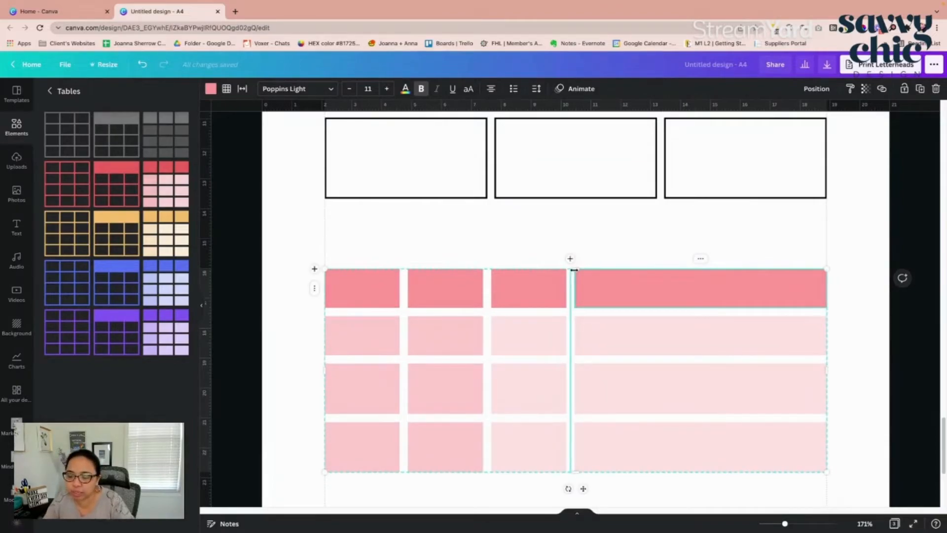
{"action": "left_click_drag", "start_coordinate": [577, 267], "coordinate": [585, 207]}
Add a fourth page and place another red table with shaded pink cells near its top, about 12.7 cm wide
{"action": "scroll", "coordinate": [622, 319], "scroll_direction": "down", "scroll_amount": 4}
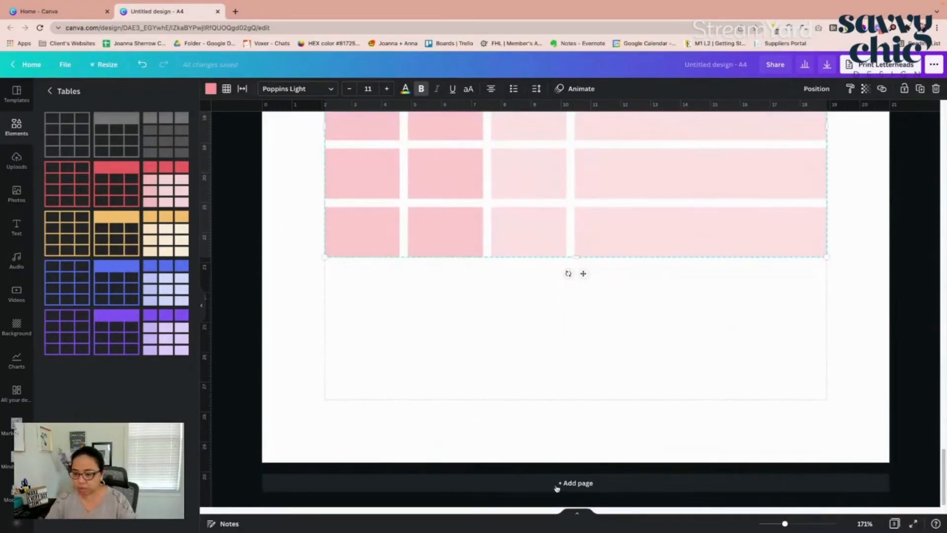
{"action": "left_click", "coordinate": [556, 484]}
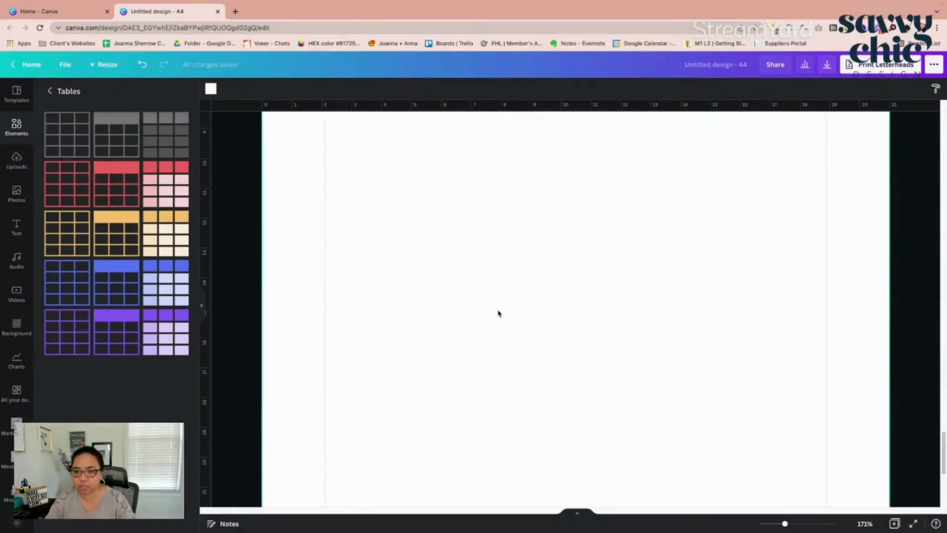
{"action": "scroll", "coordinate": [588, 321], "scroll_direction": "up", "scroll_amount": 10}
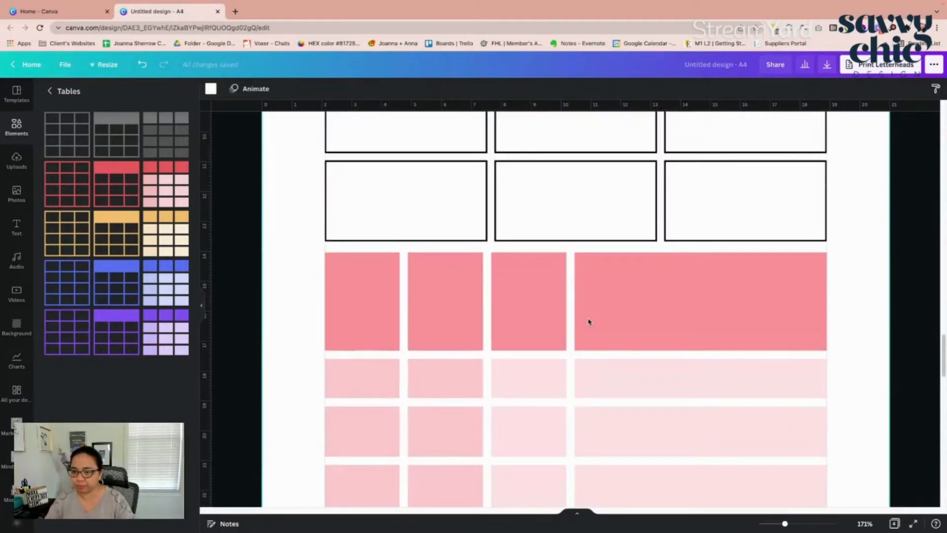
{"action": "left_click", "coordinate": [557, 386]}
{"action": "left_click_drag", "start_coordinate": [557, 386], "coordinate": [583, 326]}
{"action": "scroll", "coordinate": [578, 368], "scroll_direction": "down", "scroll_amount": 12}
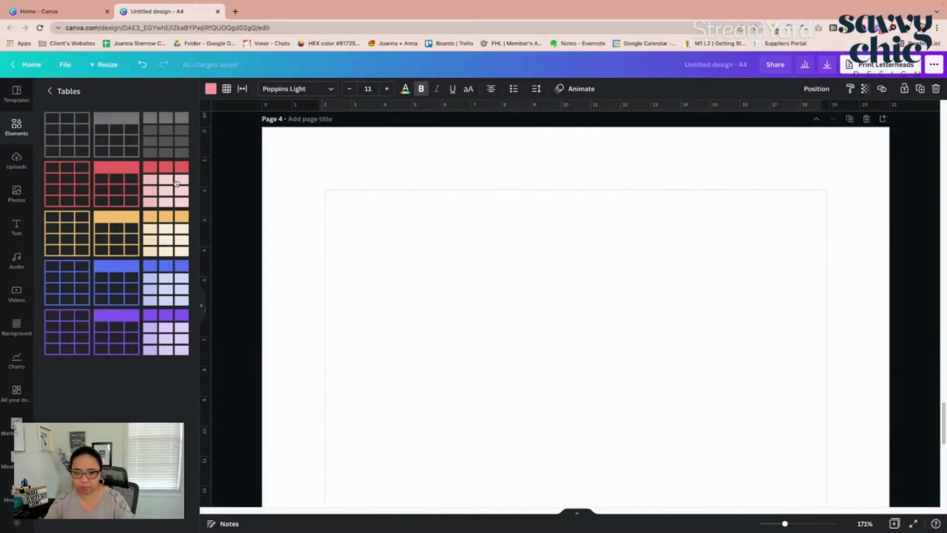
{"action": "key", "text": "ctrl+v"}
{"action": "left_click_drag", "start_coordinate": [611, 485], "coordinate": [553, 445]}
{"action": "left_click_drag", "start_coordinate": [545, 454], "coordinate": [543, 273]}
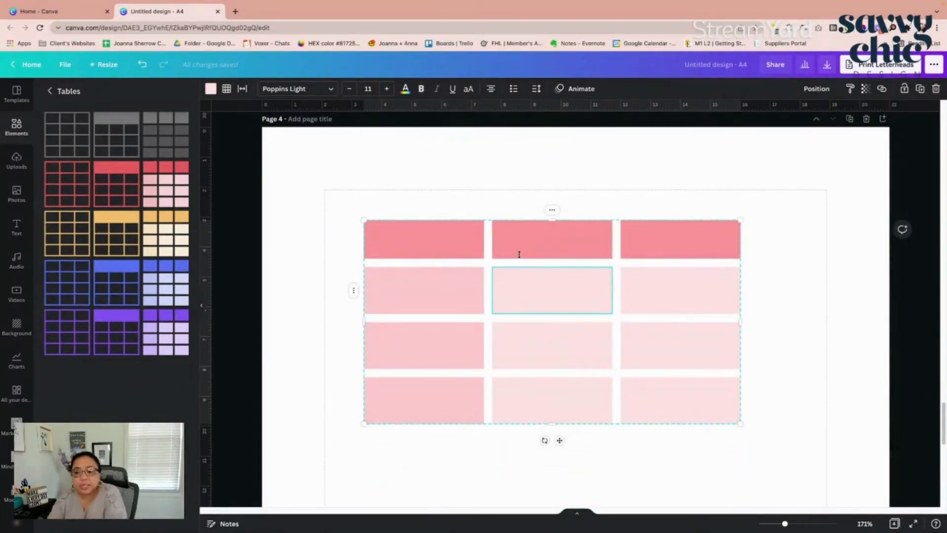
Align the page 4 table with the left margin and widen its last column to the right margin
{"action": "left_click", "coordinate": [512, 247]}
{"action": "left_click_drag", "start_coordinate": [511, 248], "coordinate": [483, 231]}
{"action": "left_click_drag", "start_coordinate": [705, 313], "coordinate": [827, 312]}
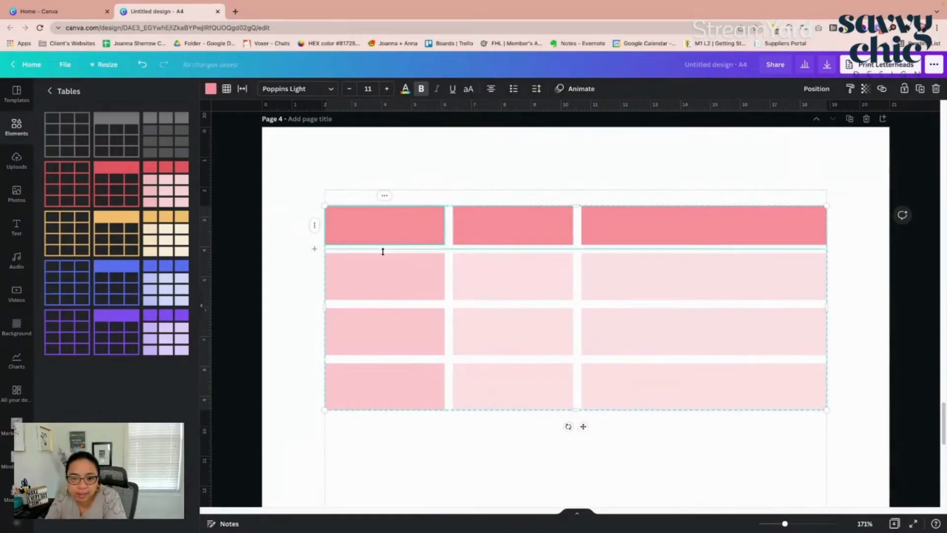
Try to place a body text element in the first header cell of the page 4 table
{"action": "left_click", "coordinate": [17, 228]}
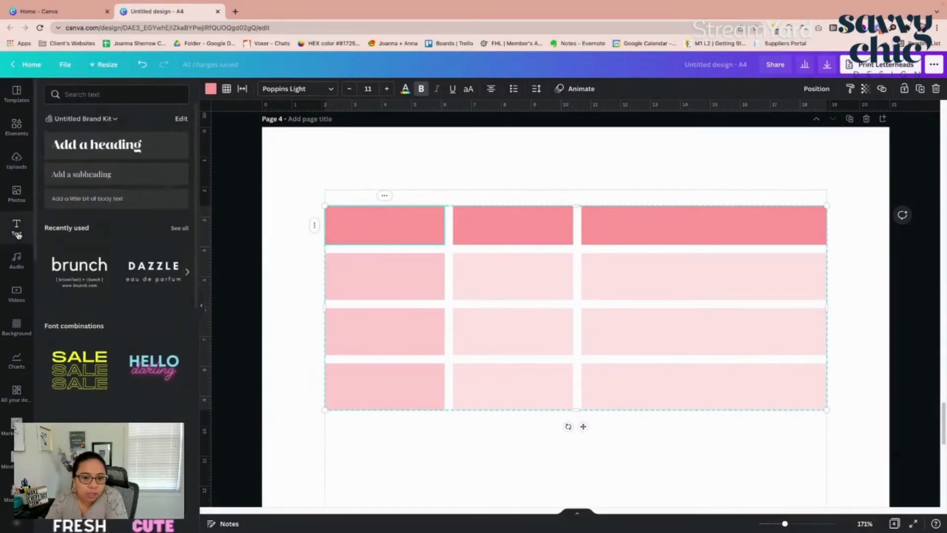
{"action": "left_click_drag", "start_coordinate": [74, 192], "coordinate": [372, 226]}
{"action": "left_click", "coordinate": [406, 91]}
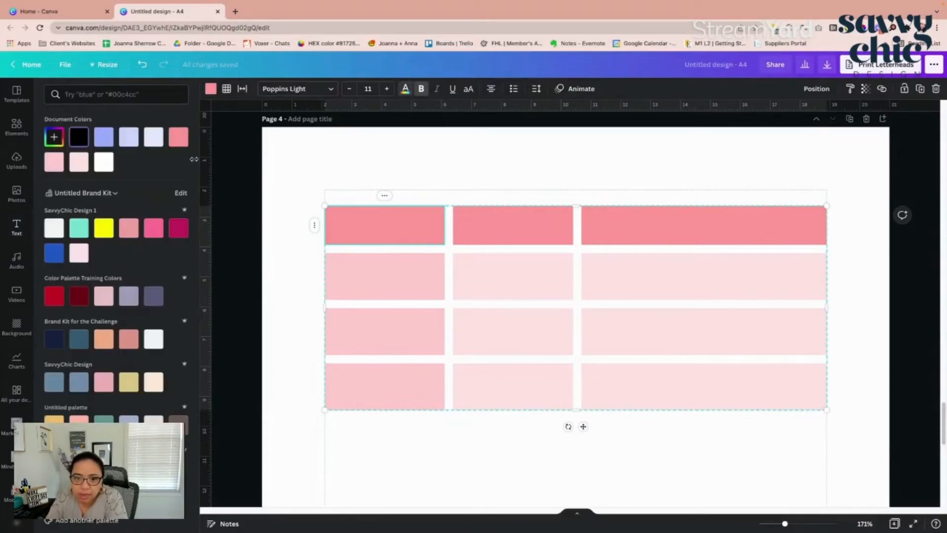
{"action": "left_click", "coordinate": [424, 211]}
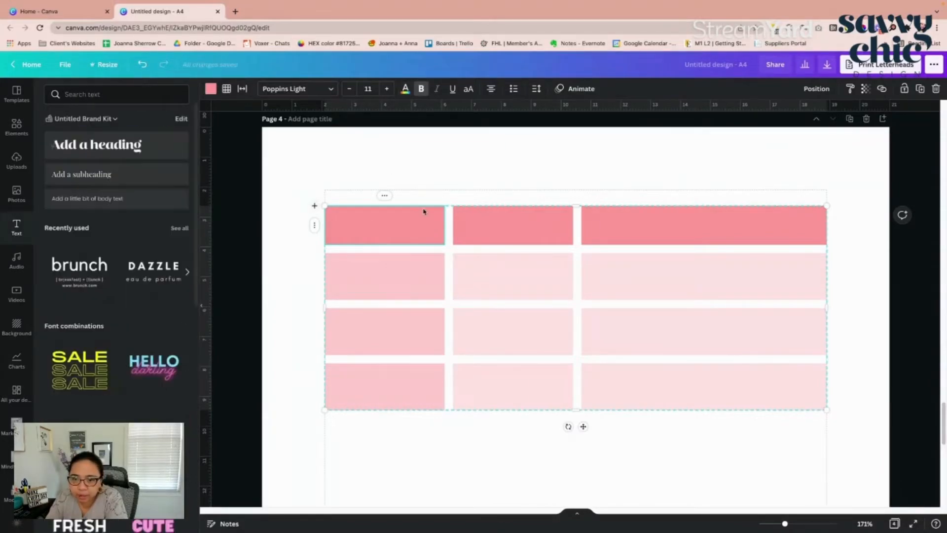
{"action": "right_click", "coordinate": [422, 244]}
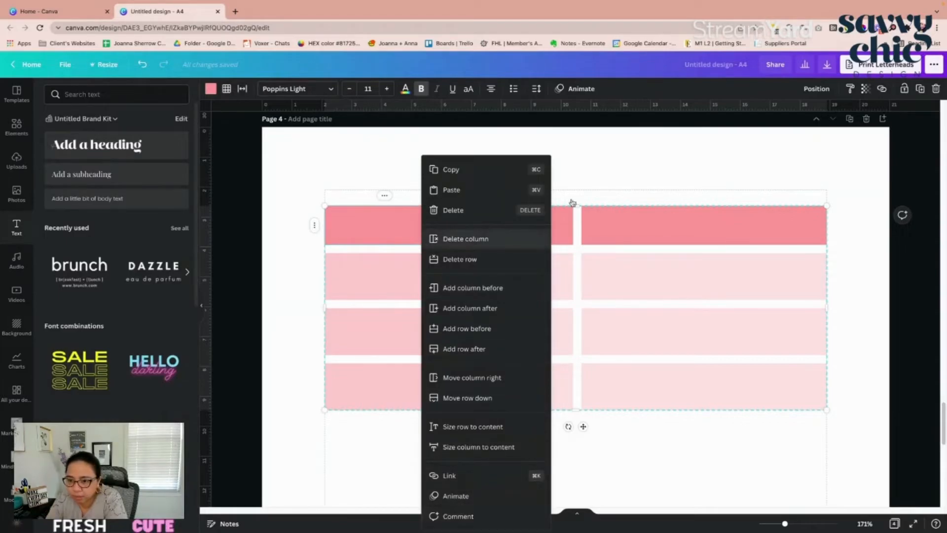
{"action": "left_click", "coordinate": [818, 89]}
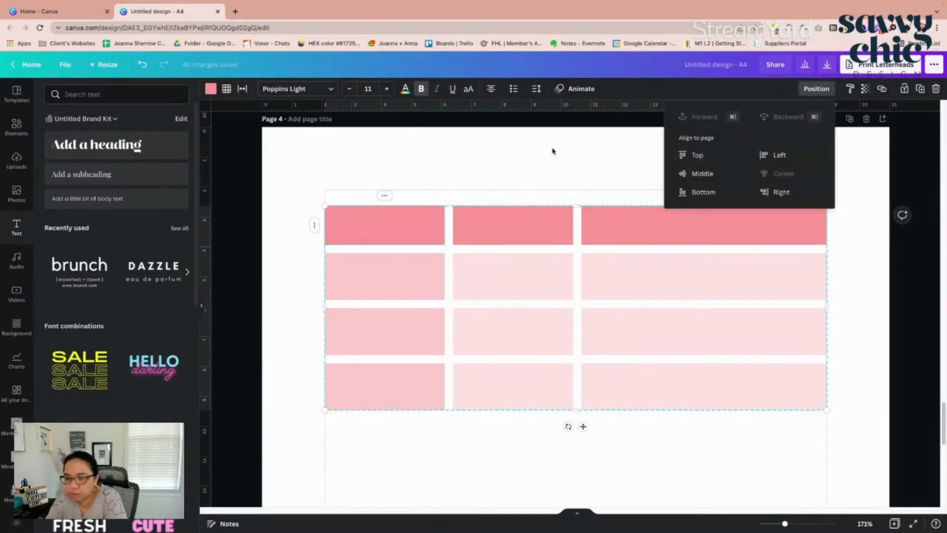
{"action": "key", "text": "Escape"}
Add a subheading over the page 4 table's last header cell and change its text to "Add Title In this Section"
{"action": "left_click", "coordinate": [82, 174]}
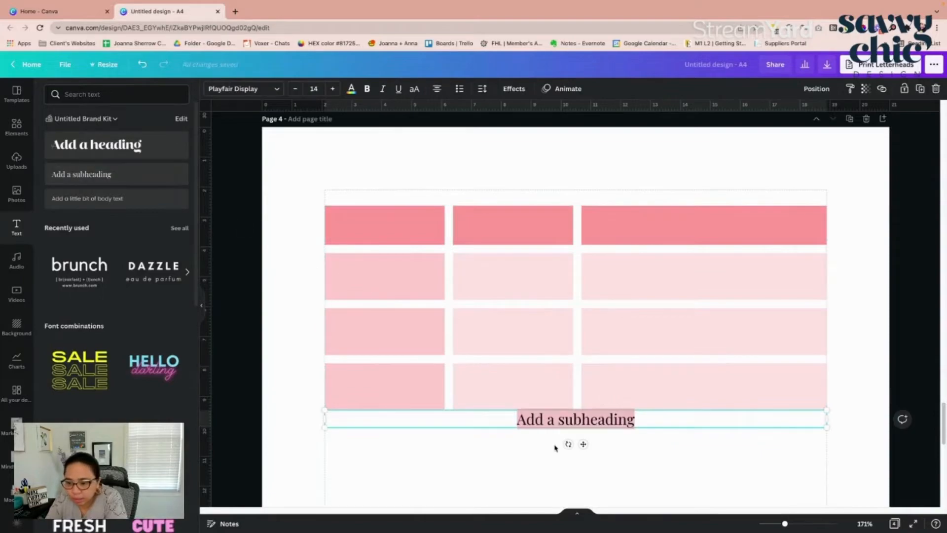
{"action": "left_click_drag", "start_coordinate": [588, 410], "coordinate": [706, 225]}
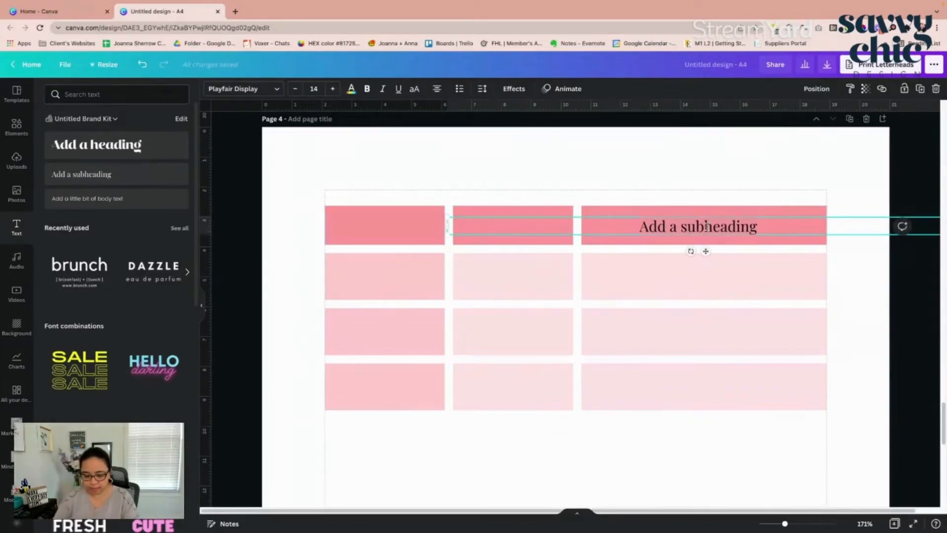
{"action": "double_click", "coordinate": [706, 226]}
{"action": "type", "text": "Add Tit"}
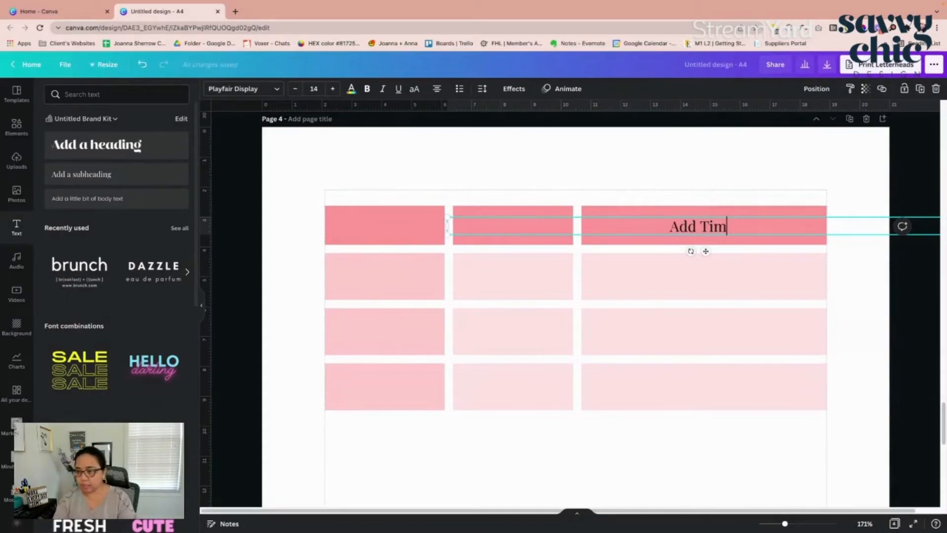
{"action": "type", "text": "le In th"}
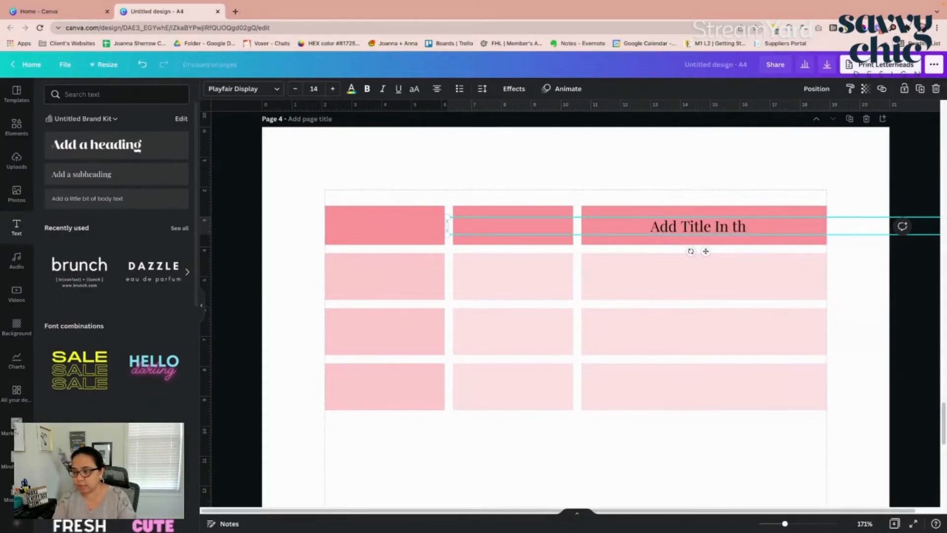
{"action": "key", "text": "BackSpace"}
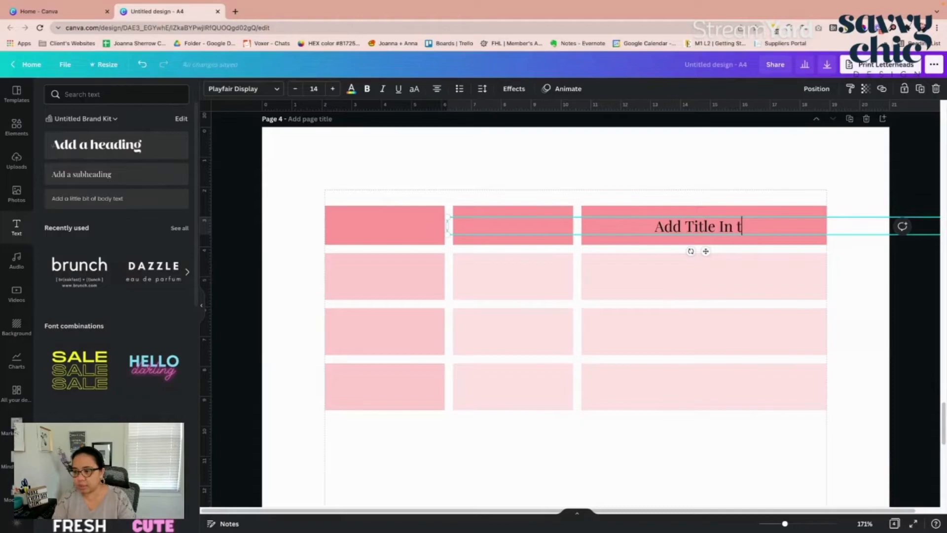
{"action": "type", "text": "his Swe"}
{"action": "key", "text": "BackSpace"}
{"action": "key", "text": "BackSpace"}
{"action": "type", "text": "ection"}
Narrow the subheading's text box and move it to the empty area below the table
{"action": "left_click", "coordinate": [415, 242]}
{"action": "left_click_drag", "start_coordinate": [445, 225], "coordinate": [761, 225]}
{"action": "left_click_drag", "start_coordinate": [841, 218], "coordinate": [505, 475]}
Enter "Add Your Title Here" directly in the table's last header cell
{"action": "left_click", "coordinate": [693, 187]}
{"action": "left_click", "coordinate": [696, 237]}
{"action": "left_click", "coordinate": [680, 239]}
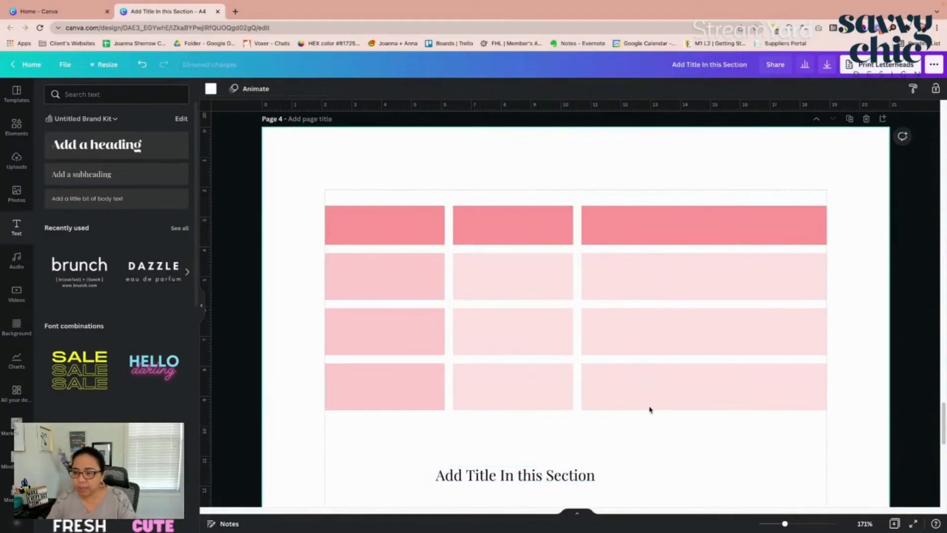
{"action": "left_click", "coordinate": [682, 236]}
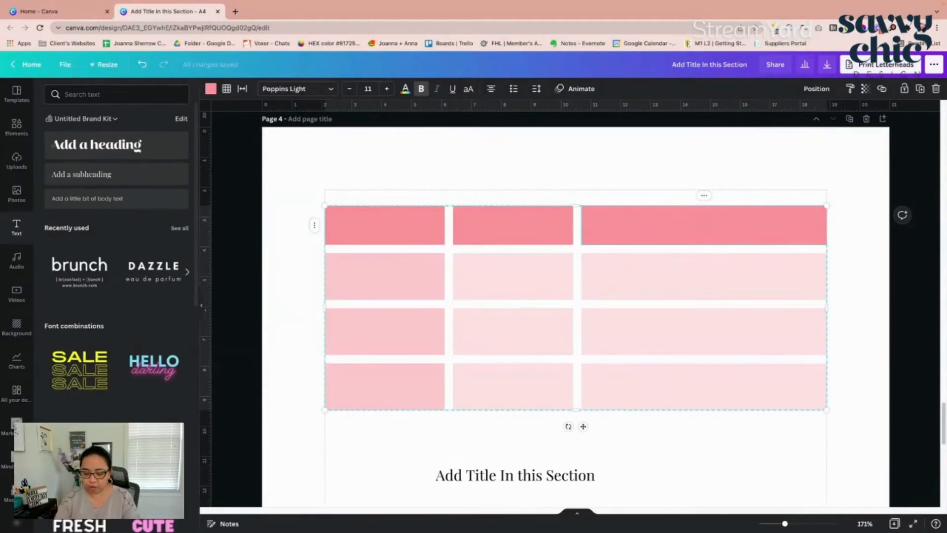
{"action": "type", "text": "Add Your Til"}
{"action": "type", "text": "le "}
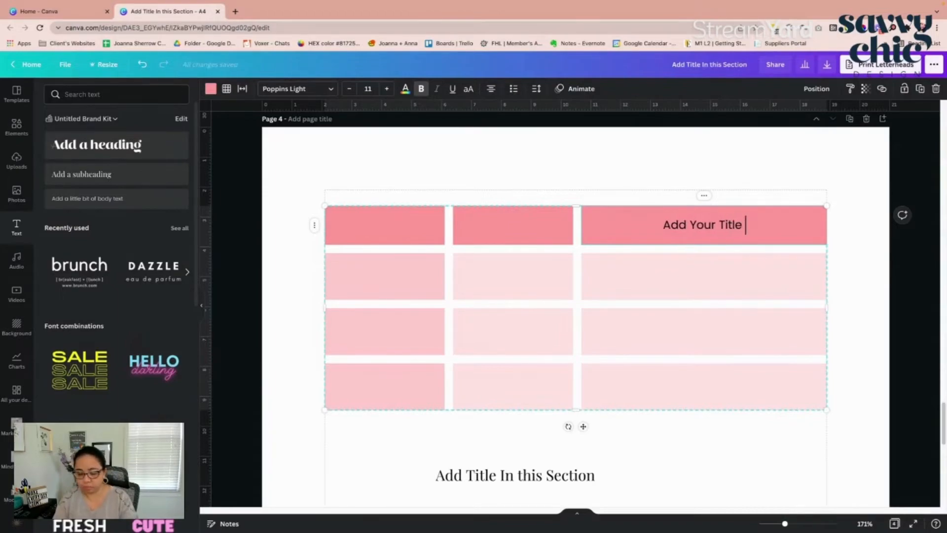
{"action": "type", "text": "Here"}
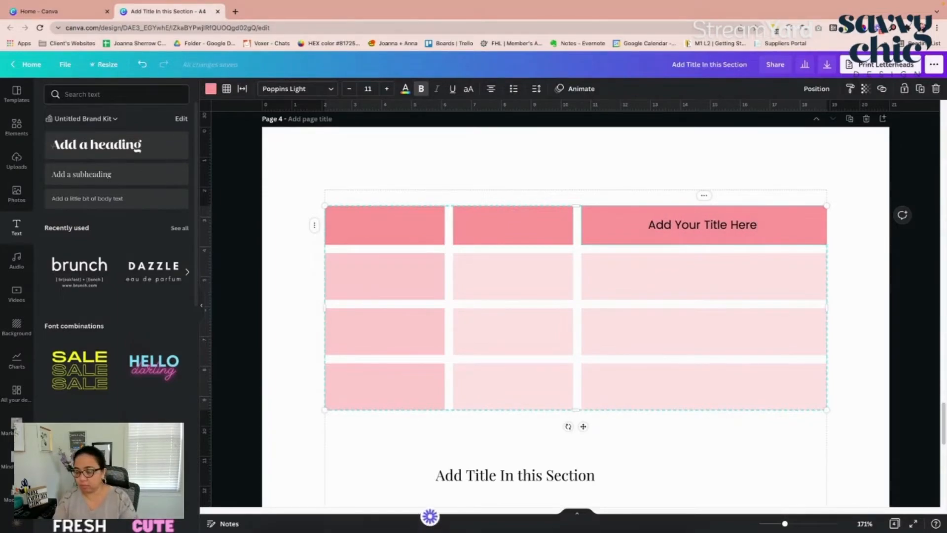
Fill the last column's three cells below the header with "Option 1", "Option 2" and "Option 3"
{"action": "left_click", "coordinate": [662, 280]}
{"action": "left_click", "coordinate": [689, 286]}
{"action": "type", "text": "Ipt"}
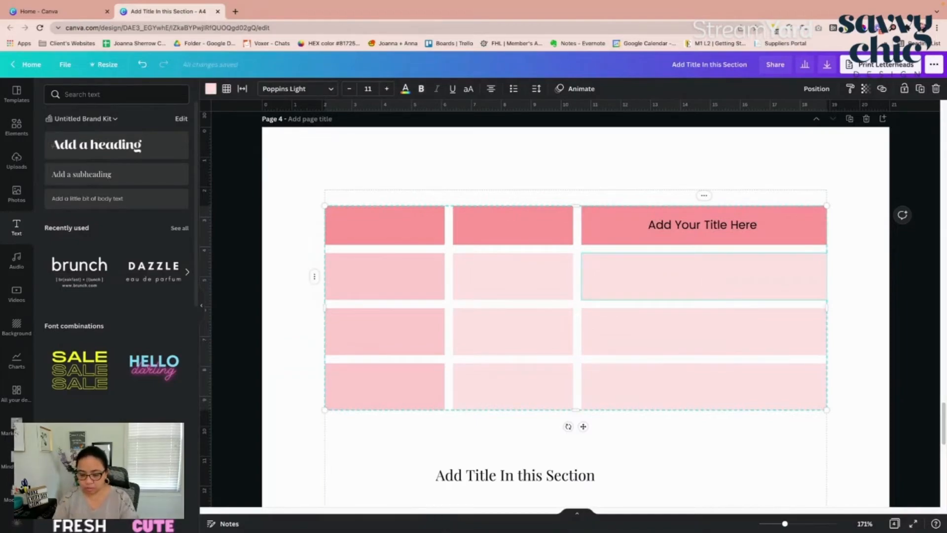
{"action": "type", "text": "ion 1"}
{"action": "left_click", "coordinate": [699, 328]}
{"action": "type", "text": "Option 2"}
{"action": "left_click", "coordinate": [707, 396]}
{"action": "type", "text": "Opt"}
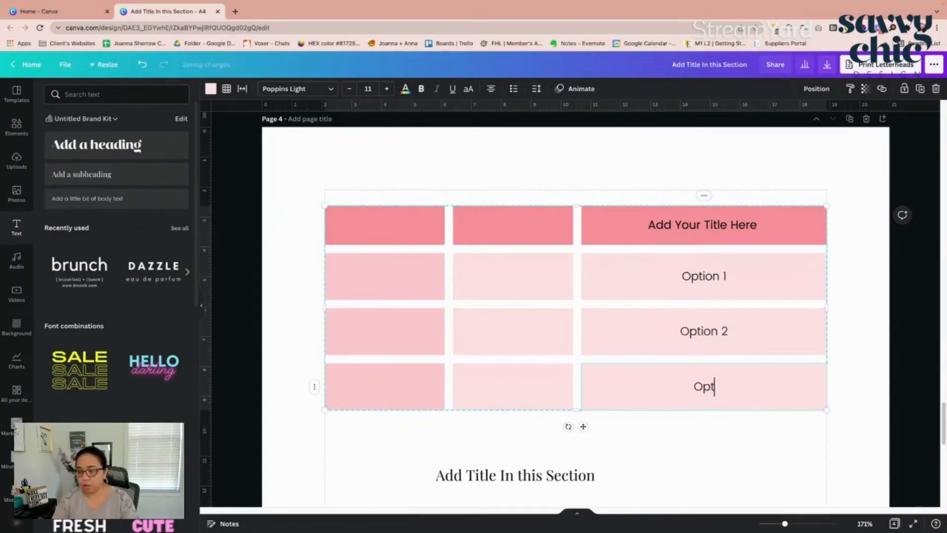
{"action": "type", "text": "ion 3"}
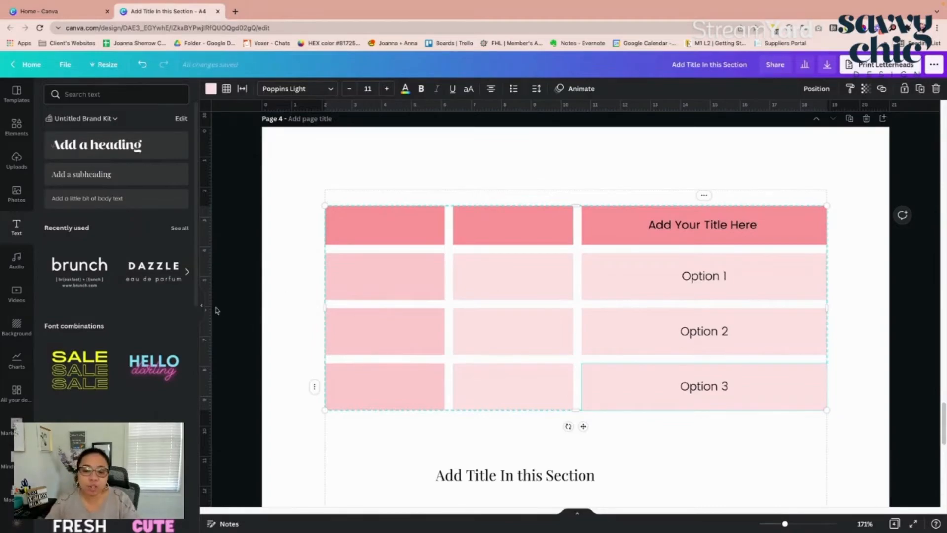
Move the "Add Title In this Section" text over the second row's first cell and scale it down to size 8.9 to fit
{"action": "left_click", "coordinate": [204, 307]}
{"action": "mouse_move", "coordinate": [519, 232]}
{"action": "left_mouse_down"}
{"action": "mouse_move", "coordinate": [366, 192]}
{"action": "mouse_move", "coordinate": [383, 277]}
{"action": "mouse_move", "coordinate": [393, 250]}
{"action": "mouse_move", "coordinate": [416, 281]}
{"action": "mouse_move", "coordinate": [600, 155]}
{"action": "mouse_move", "coordinate": [459, 214]}
{"action": "mouse_move", "coordinate": [571, 206]}
{"action": "mouse_move", "coordinate": [596, 166]}
{"action": "mouse_move", "coordinate": [562, 227]}
{"action": "mouse_move", "coordinate": [522, 221]}
{"action": "mouse_move", "coordinate": [522, 230]}
{"action": "left_mouse_up"}
{"action": "left_click_drag", "start_coordinate": [455, 478], "coordinate": [367, 280]}
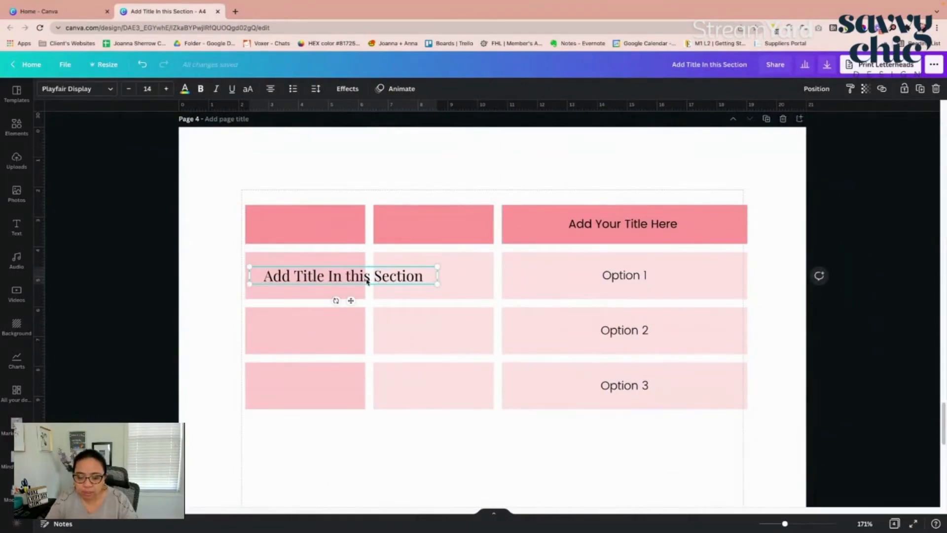
{"action": "left_click_drag", "start_coordinate": [440, 283], "coordinate": [365, 332]}
{"action": "mouse_move", "coordinate": [328, 269]}
{"action": "left_mouse_down"}
{"action": "mouse_move", "coordinate": [313, 275]}
{"action": "mouse_move", "coordinate": [339, 273]}
{"action": "mouse_move", "coordinate": [324, 272]}
{"action": "left_mouse_up"}
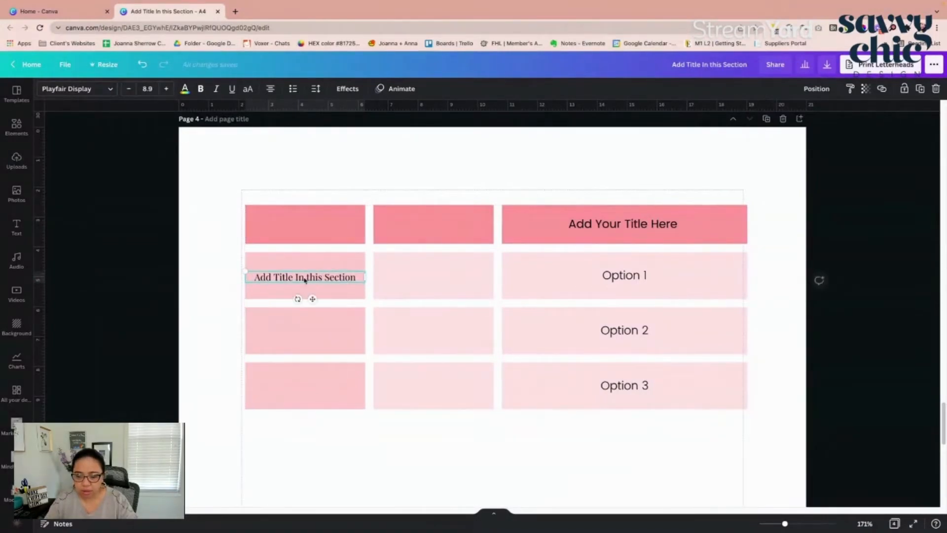
Move the table by itself, without the overlaid text, back into line with the side margins
{"action": "left_click", "coordinate": [268, 287]}
{"action": "left_click_drag", "start_coordinate": [220, 196], "coordinate": [580, 434]}
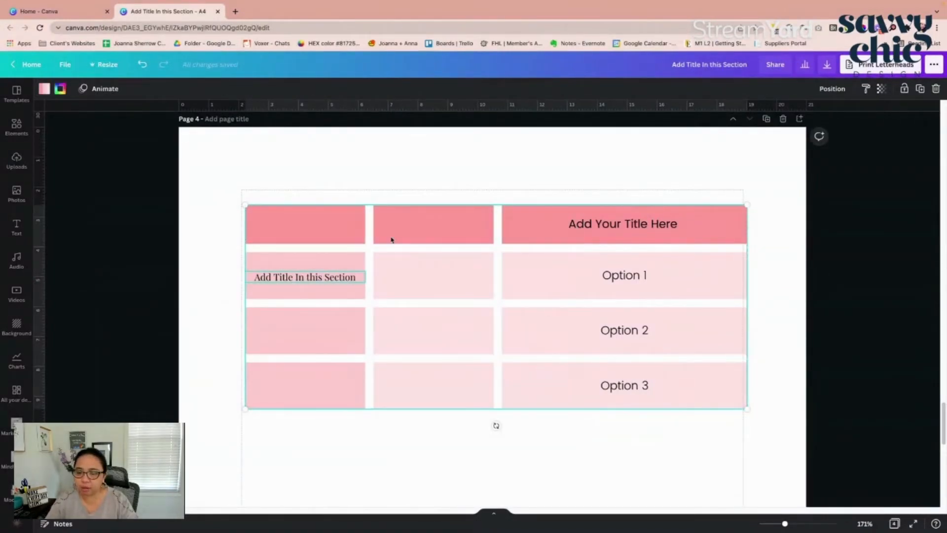
{"action": "left_click_drag", "start_coordinate": [487, 233], "coordinate": [454, 226]}
Select the table together with the overlaid text and move both slightly up toward the top margin
{"action": "left_click_drag", "start_coordinate": [218, 190], "coordinate": [442, 394]}
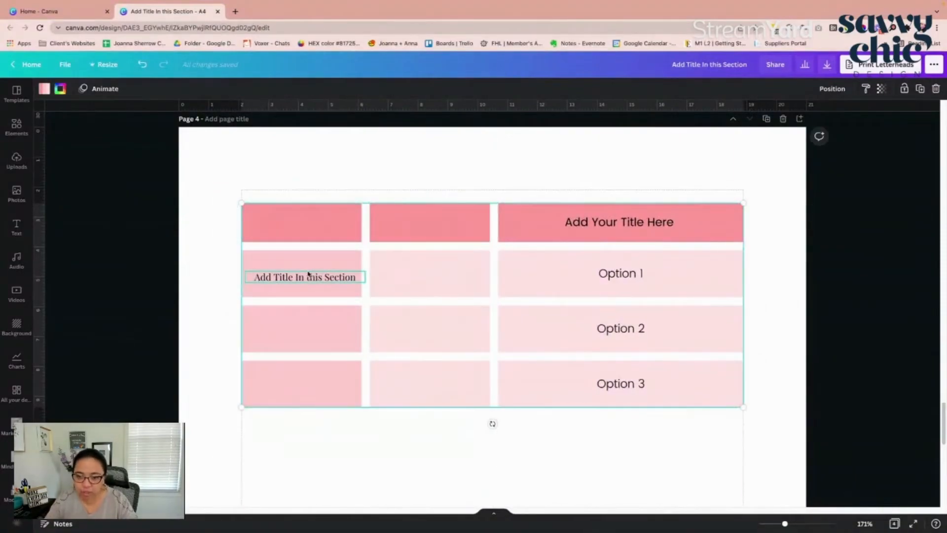
{"action": "mouse_move", "coordinate": [441, 287]}
{"action": "left_mouse_down"}
{"action": "mouse_move", "coordinate": [607, 305]}
{"action": "mouse_move", "coordinate": [446, 247]}
{"action": "mouse_move", "coordinate": [395, 121]}
{"action": "mouse_move", "coordinate": [410, 209]}
{"action": "mouse_move", "coordinate": [433, 187]}
{"action": "mouse_move", "coordinate": [427, 273]}
{"action": "mouse_move", "coordinate": [443, 278]}
{"action": "left_mouse_up"}
{"action": "left_click", "coordinate": [438, 161]}
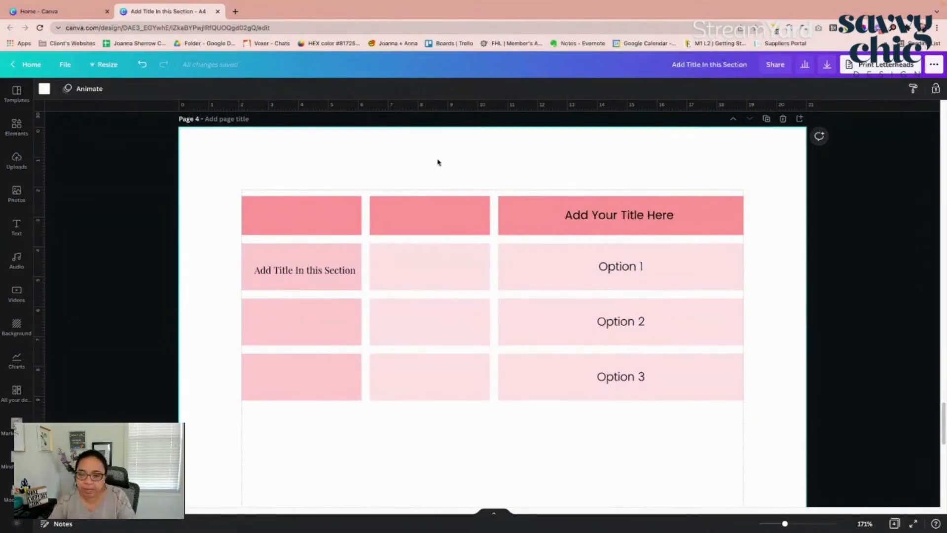
{"action": "left_click", "coordinate": [341, 282]}
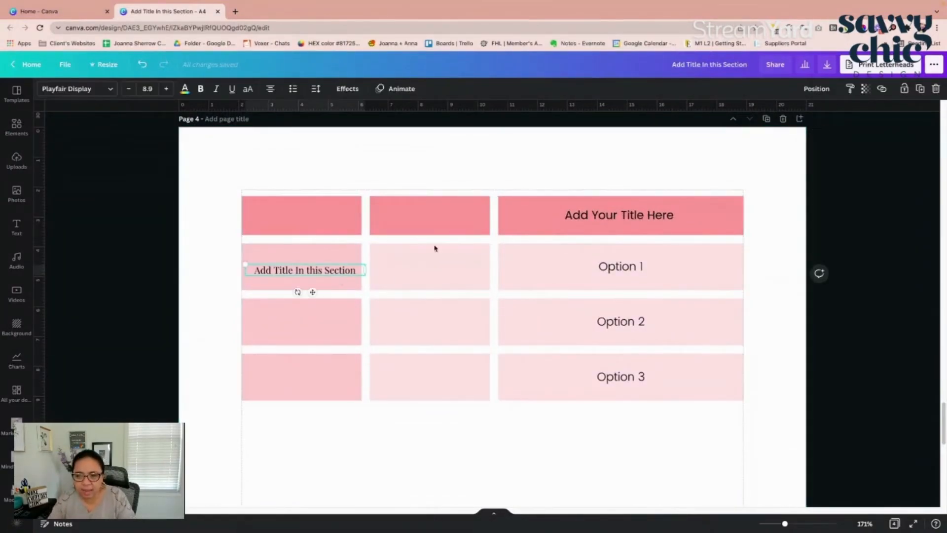
{"action": "left_click", "coordinate": [438, 225]}
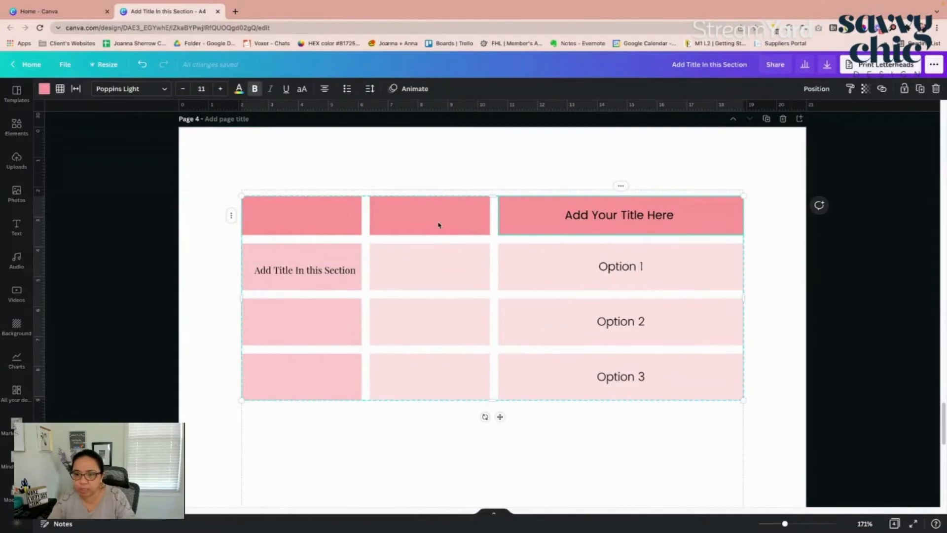
{"action": "left_click", "coordinate": [412, 278]}
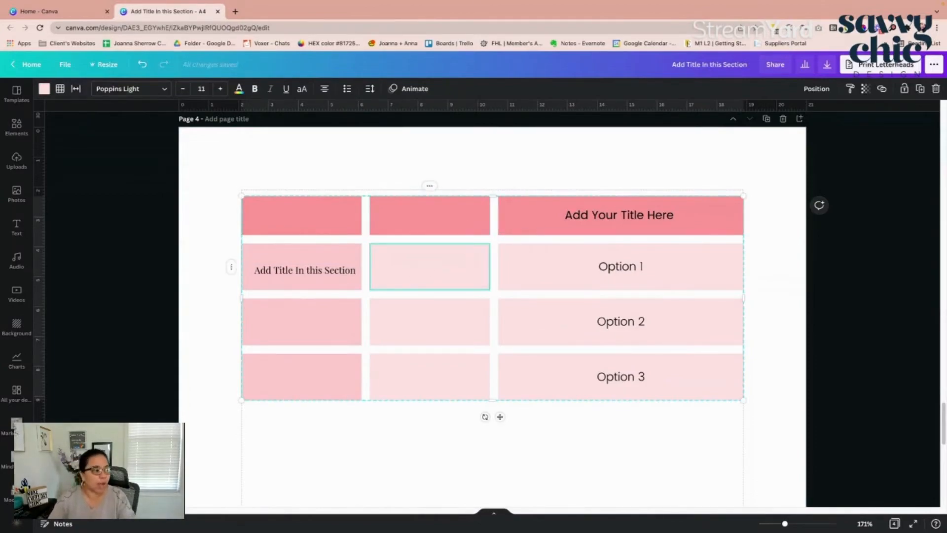